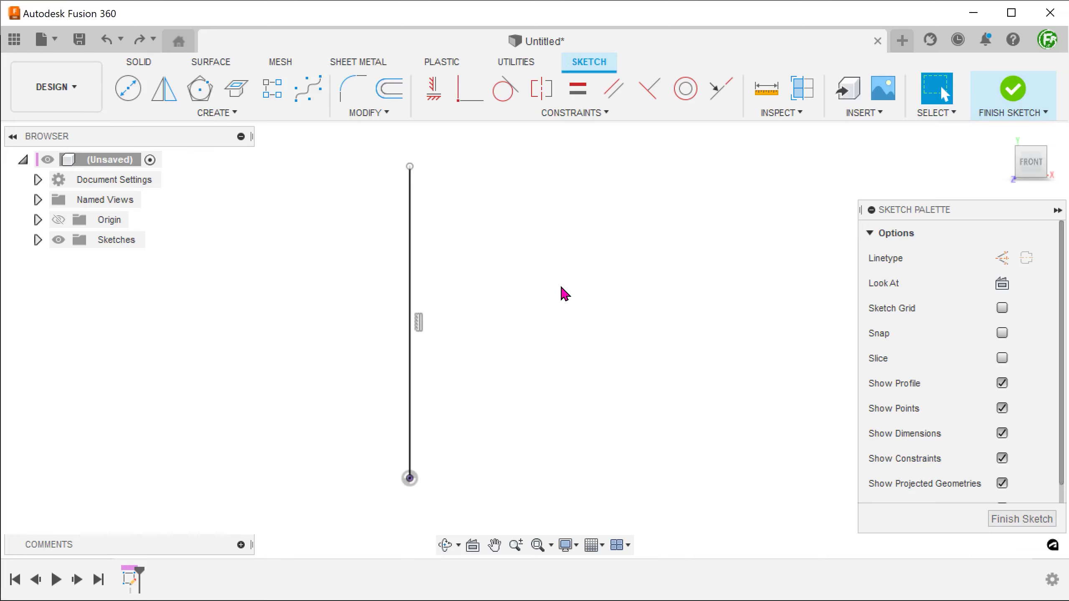
- Make the vertical line a construction line, then switch it back to a normal line
{"action": "left_click", "coordinate": [411, 280]}
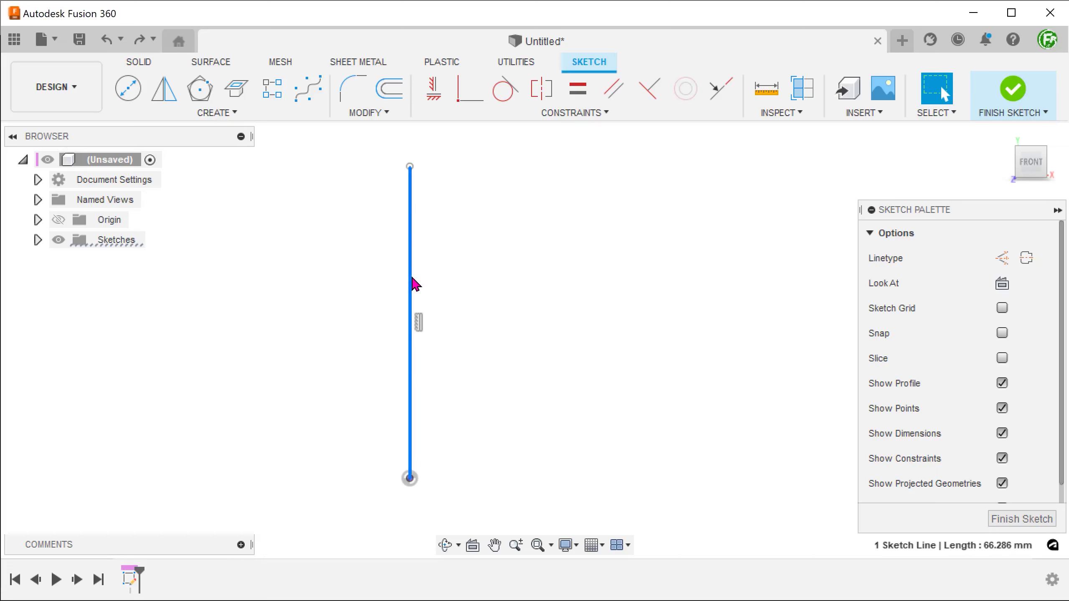
{"action": "right_click", "coordinate": [412, 280]}
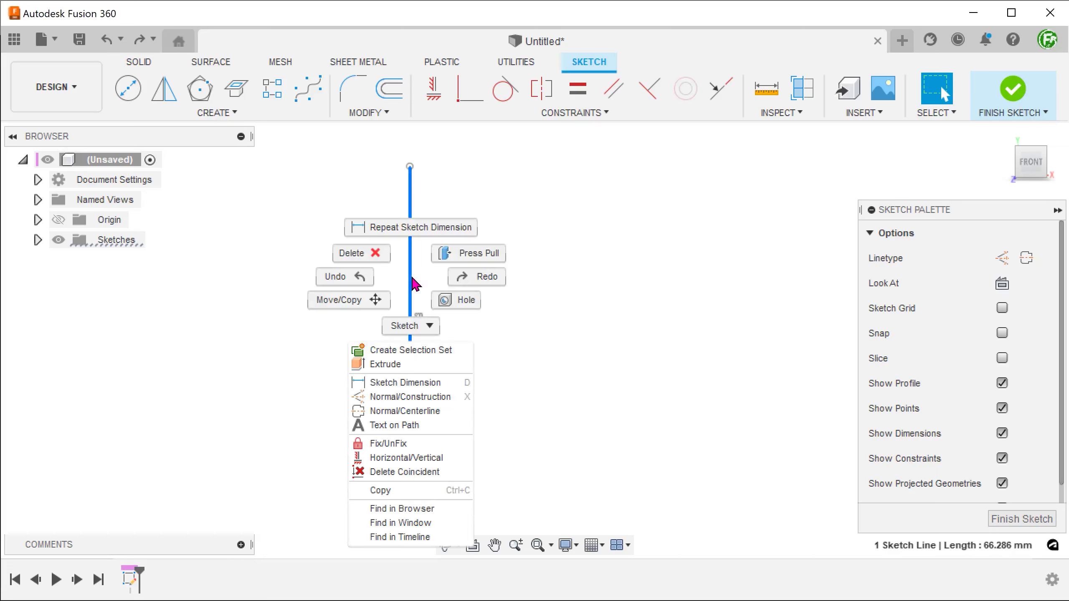
{"action": "left_click", "coordinate": [457, 403]}
{"action": "left_click", "coordinate": [546, 340]}
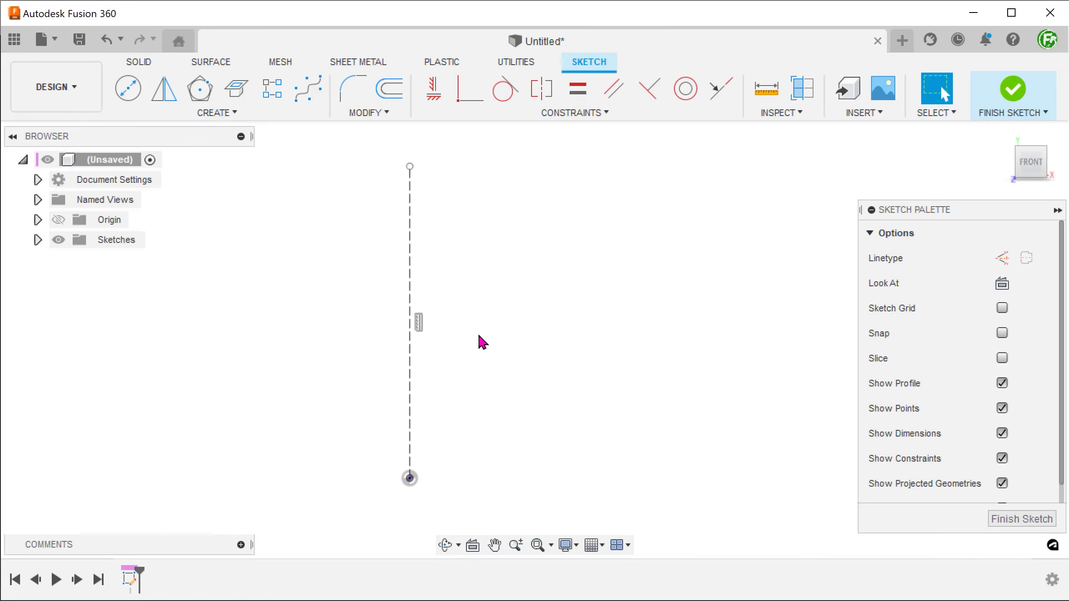
{"action": "left_click", "coordinate": [411, 373]}
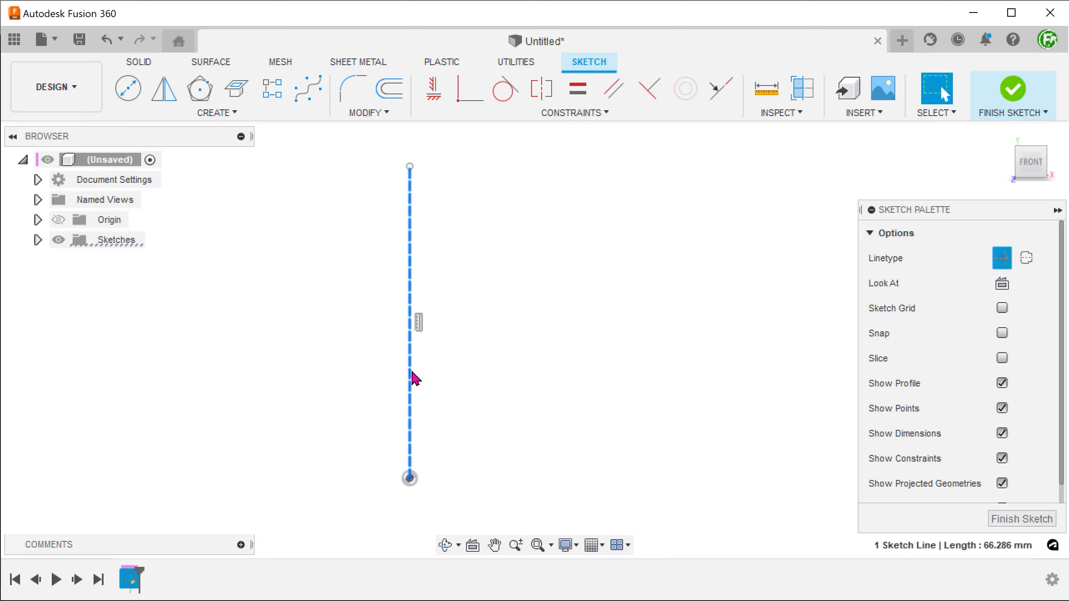
{"action": "key", "text": "x"}
{"action": "left_click", "coordinate": [610, 311]}
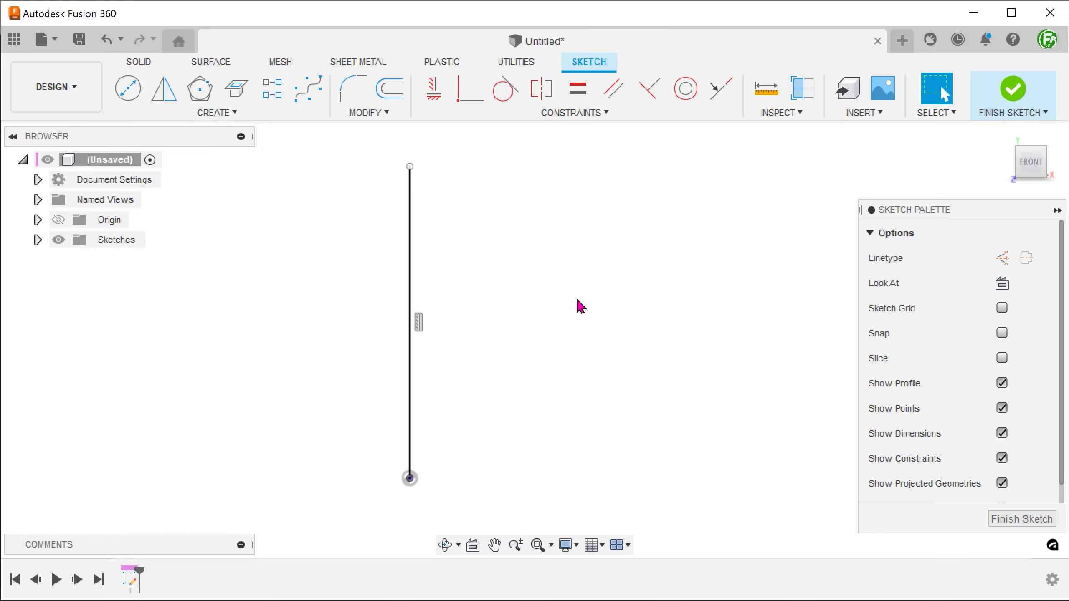
- Draw a 50 mm diameter circle to the right of the vertical line
{"action": "key", "text": "c"}
{"action": "left_click", "coordinate": [591, 318]}
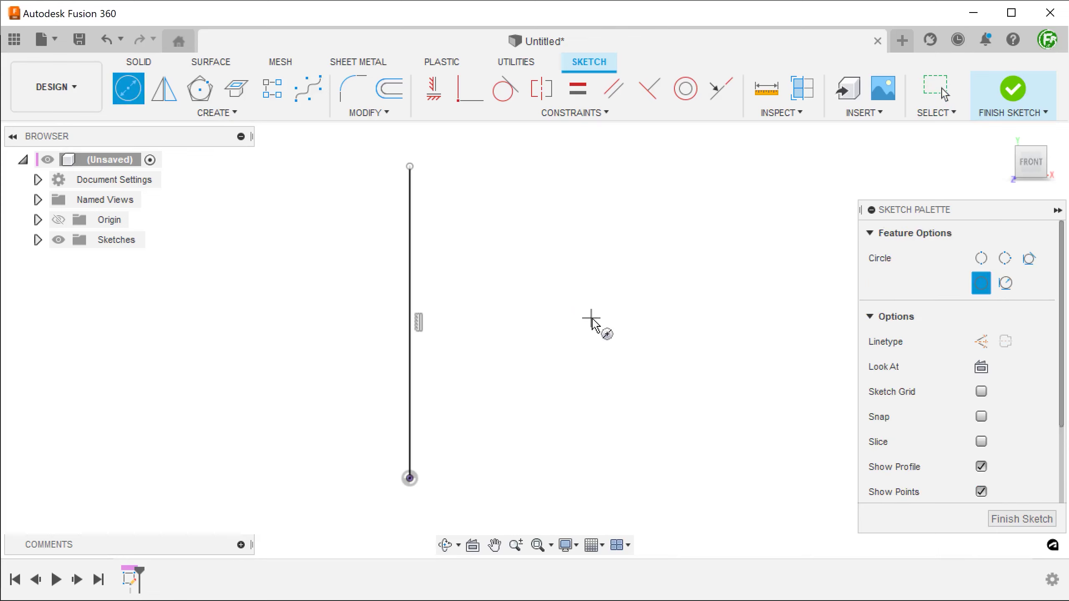
{"action": "type", "text": "50"}
{"action": "key", "text": "Return"}
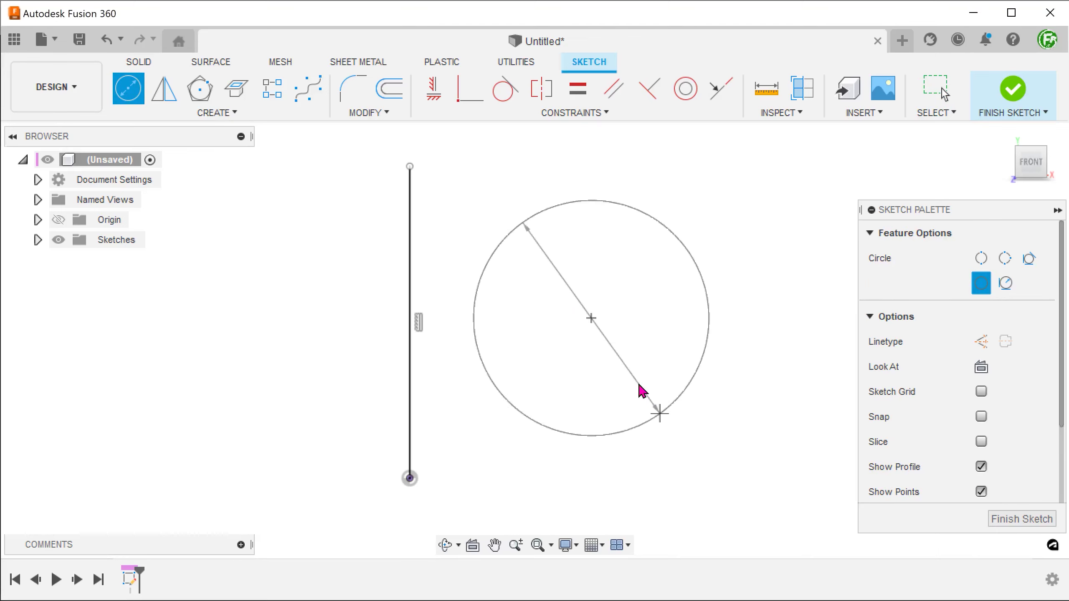
{"action": "key", "text": "Escape"}
- Dimension the circle's centre 10 mm from the vertical line
{"action": "key", "text": "d"}
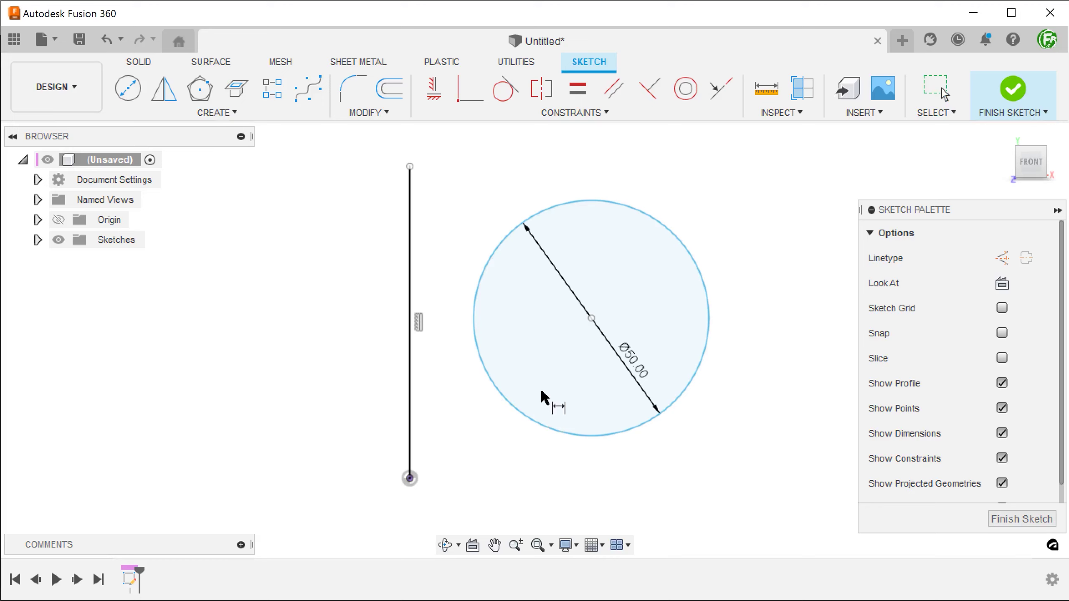
{"action": "left_click", "coordinate": [589, 318]}
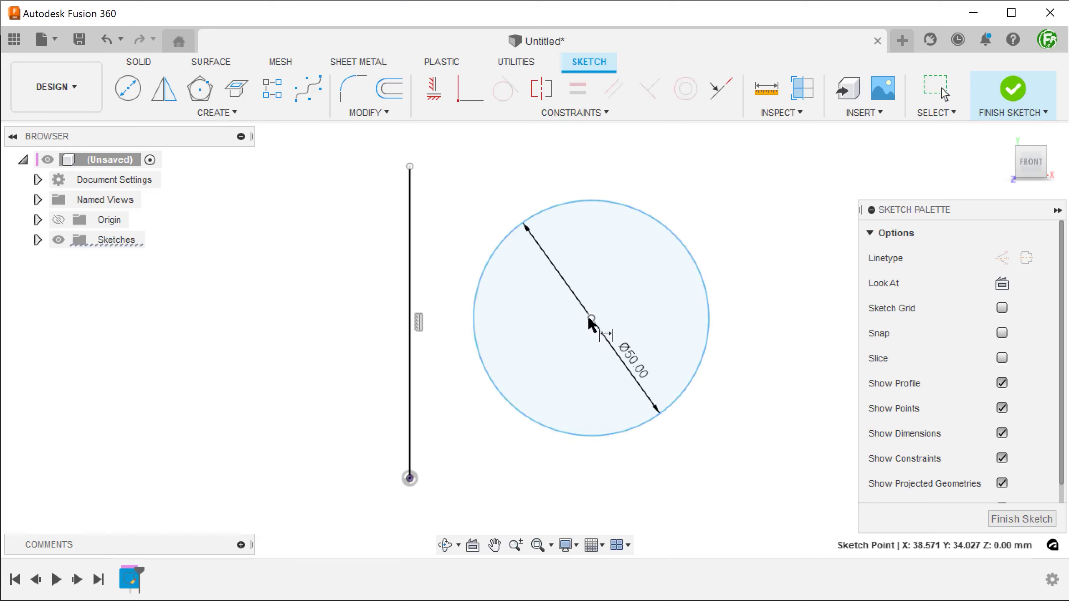
{"action": "left_click", "coordinate": [412, 374]}
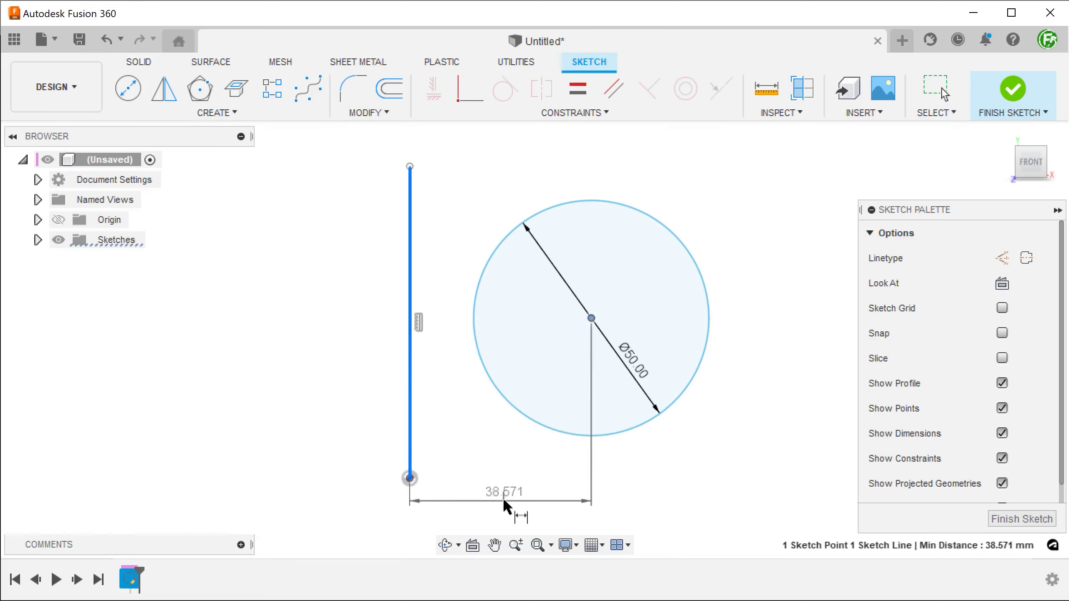
{"action": "left_click", "coordinate": [503, 499]}
{"action": "type", "text": "10"}
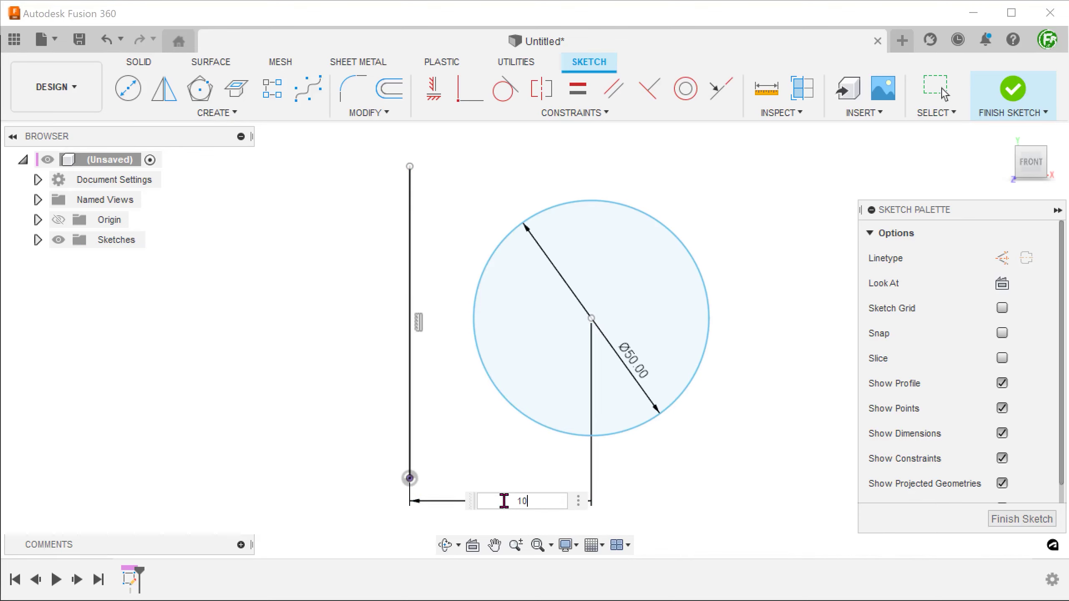
{"action": "key", "text": "Return"}
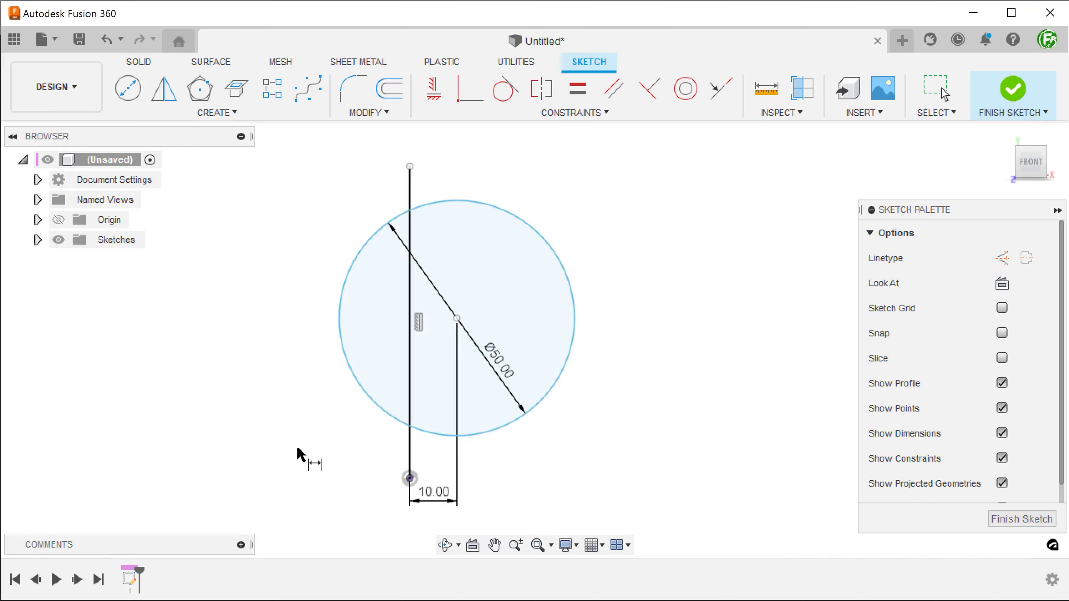
{"action": "key", "text": "Escape"}
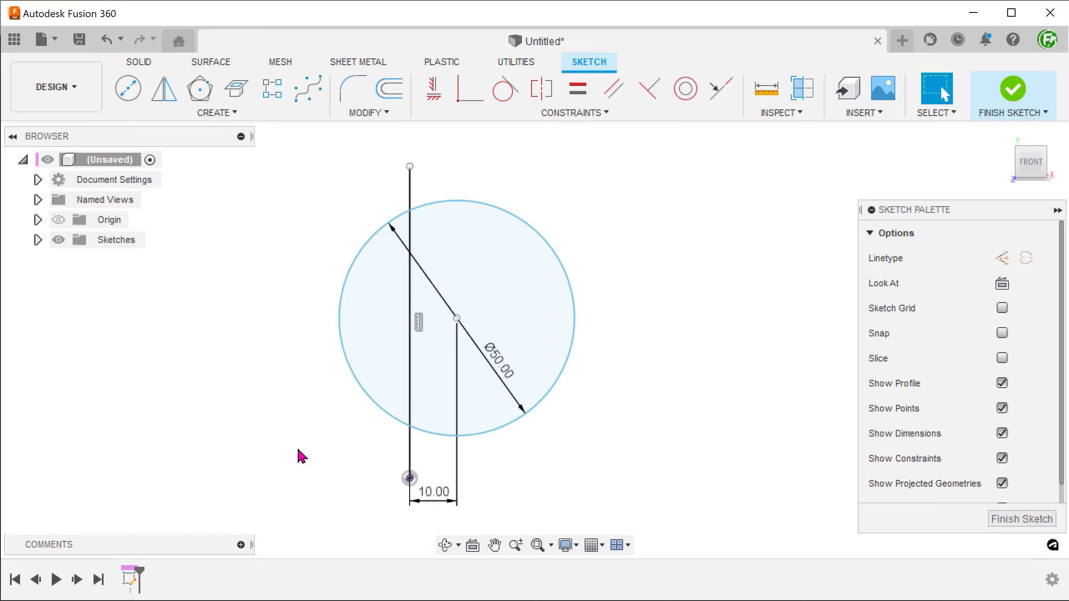
- Turn off Show Dimensions and select the right and left half-circle profiles
{"action": "left_click", "coordinate": [1002, 433]}
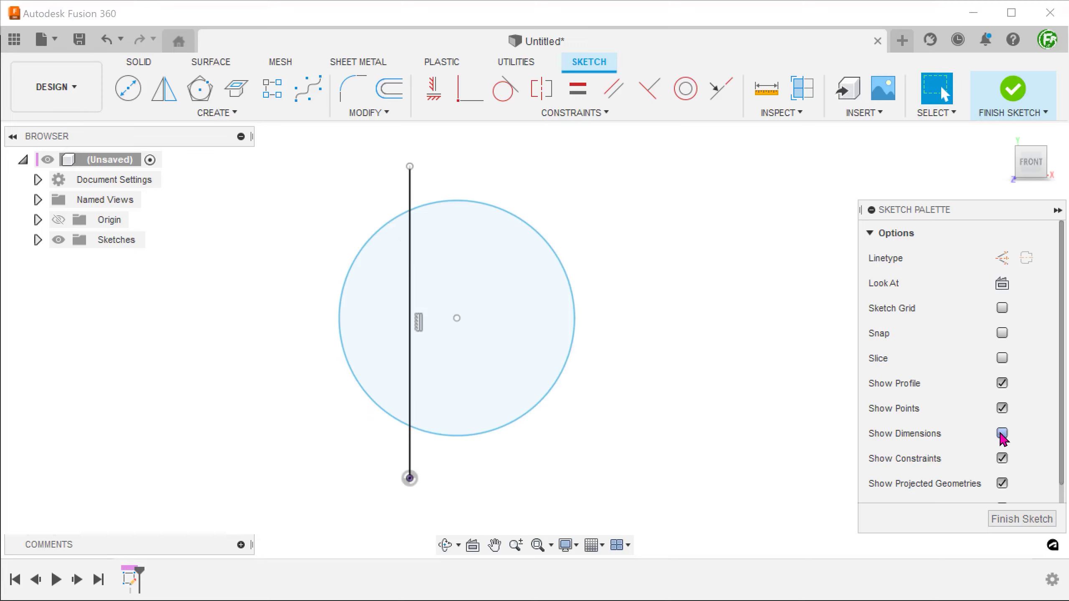
{"action": "left_click", "coordinate": [528, 349]}
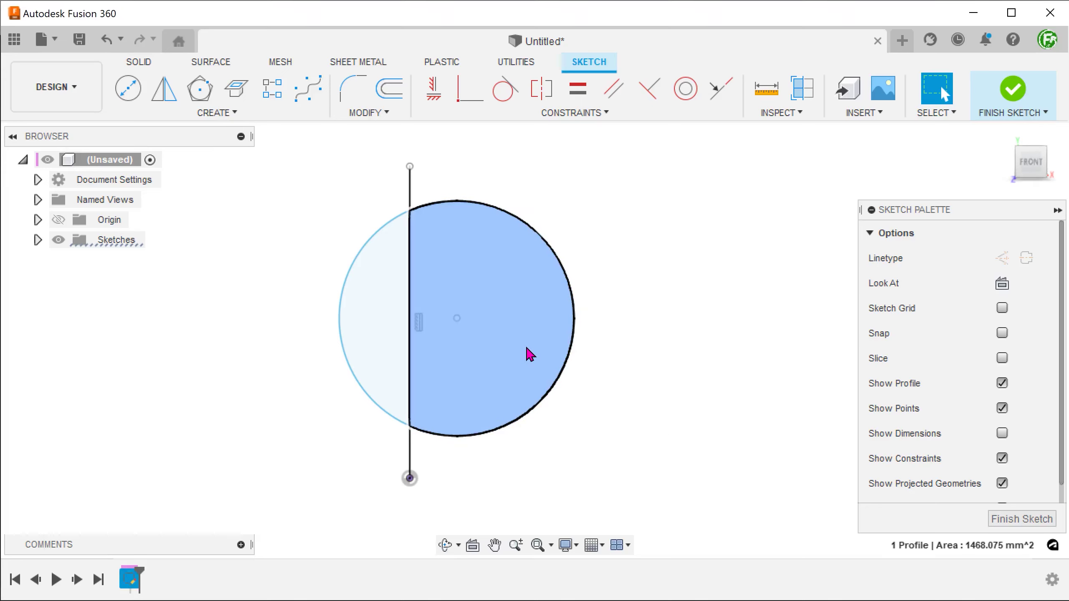
{"action": "left_click", "coordinate": [375, 349]}
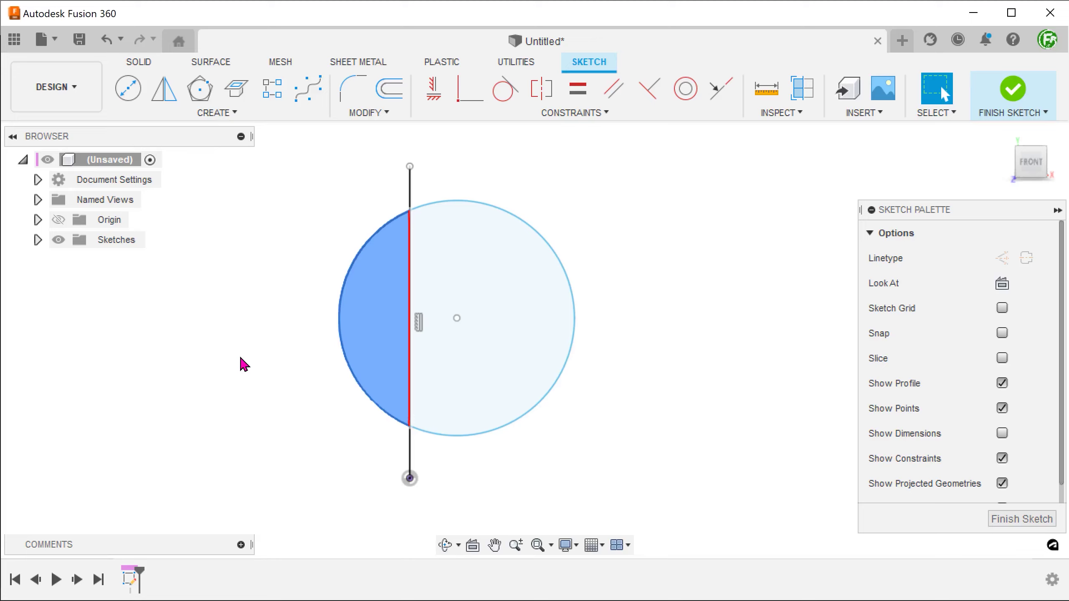
{"action": "key", "text": "Escape"}
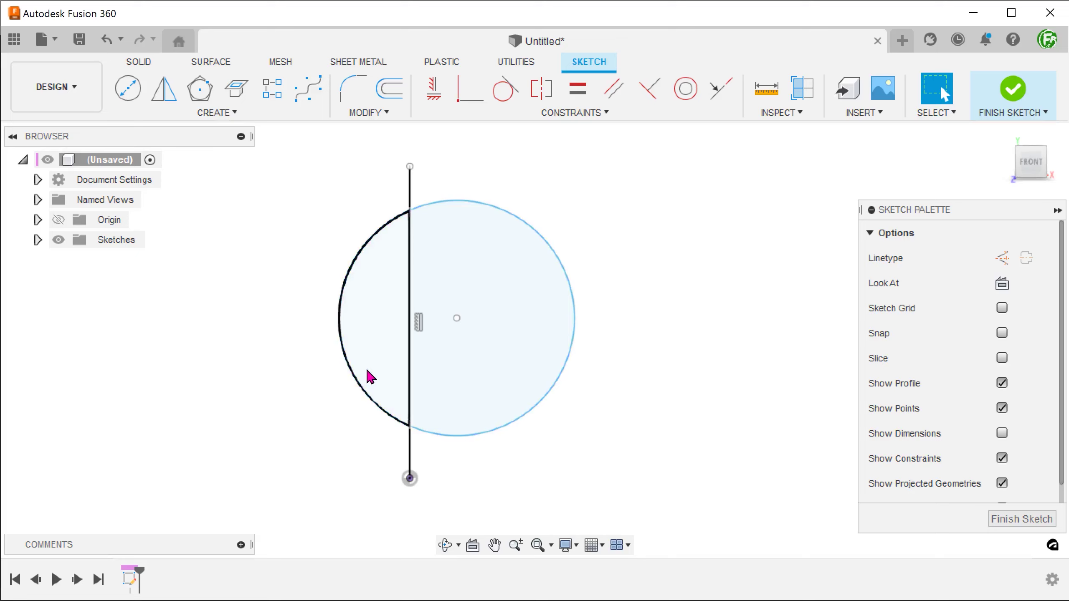
- Set the vertical line to construction with X and confirm the circle is one 1963.495 mm² profile
{"action": "left_click", "coordinate": [410, 384]}
{"action": "key", "text": "x"}
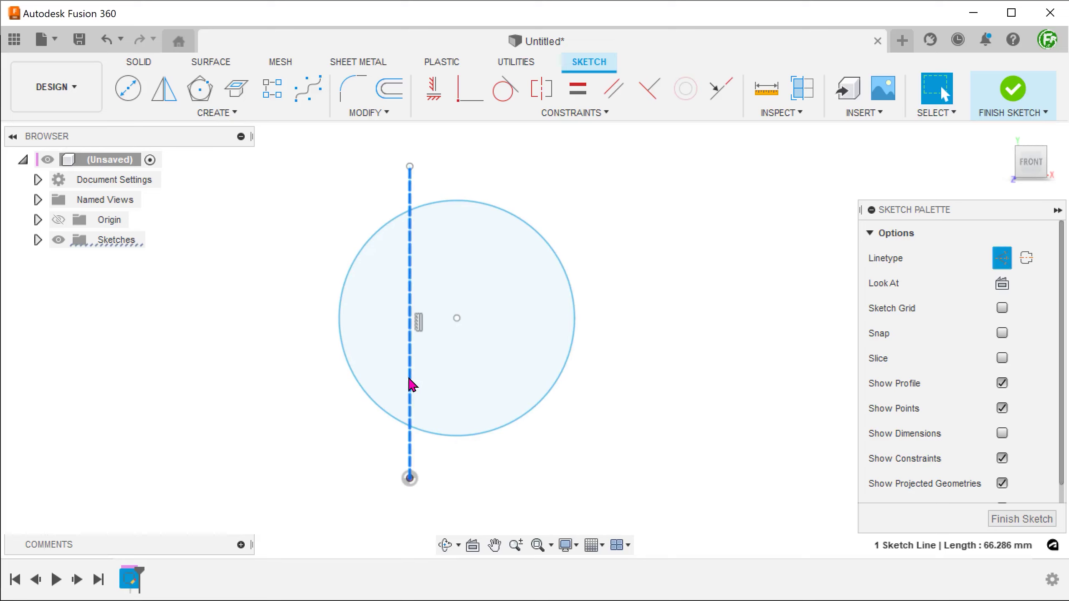
{"action": "left_click", "coordinate": [270, 389]}
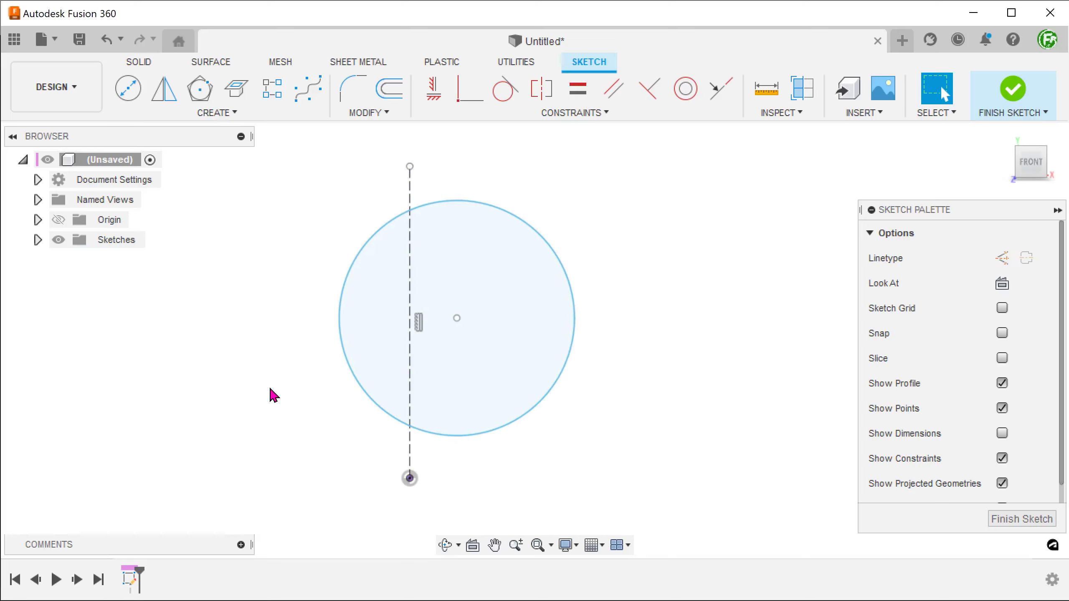
{"action": "left_click", "coordinate": [365, 347]}
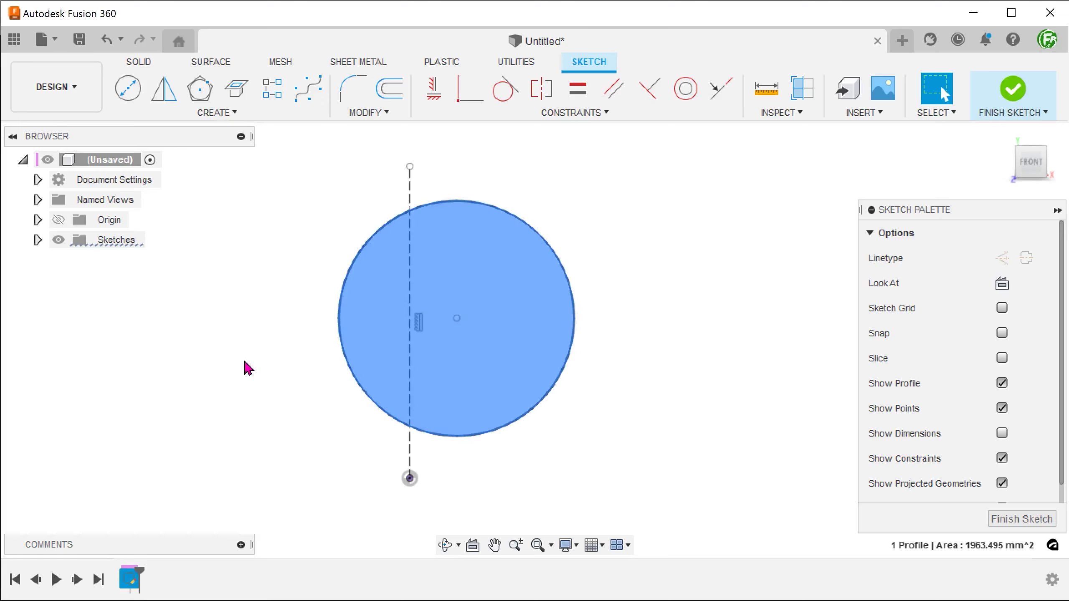
{"action": "left_click", "coordinate": [248, 368]}
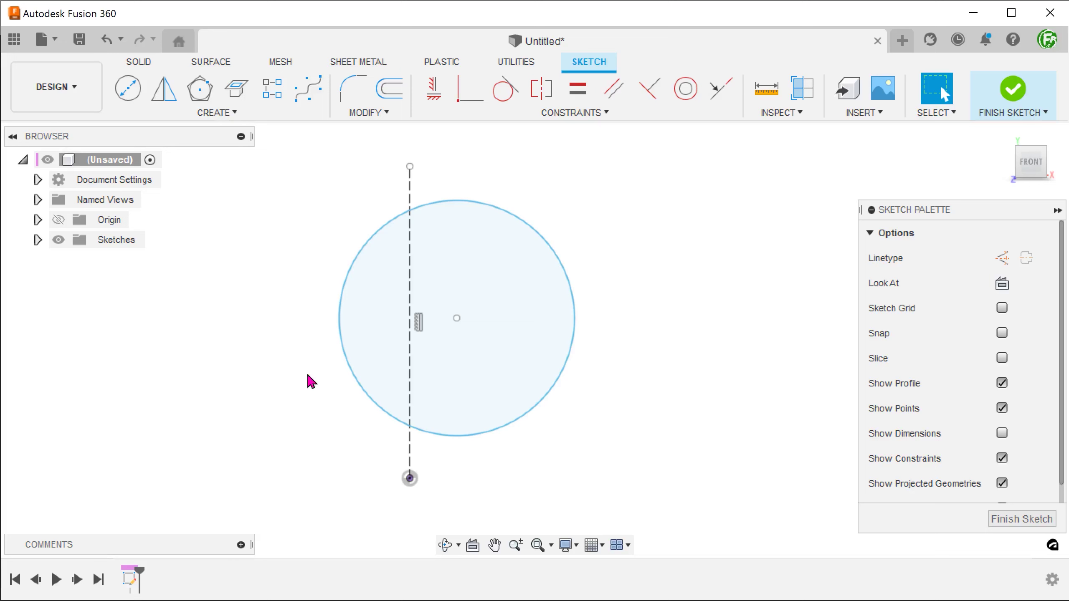
{"action": "left_click", "coordinate": [409, 382]}
- Switch the line to Normal/Centerline and select the resulting left and right half profiles
{"action": "right_click", "coordinate": [411, 385]}
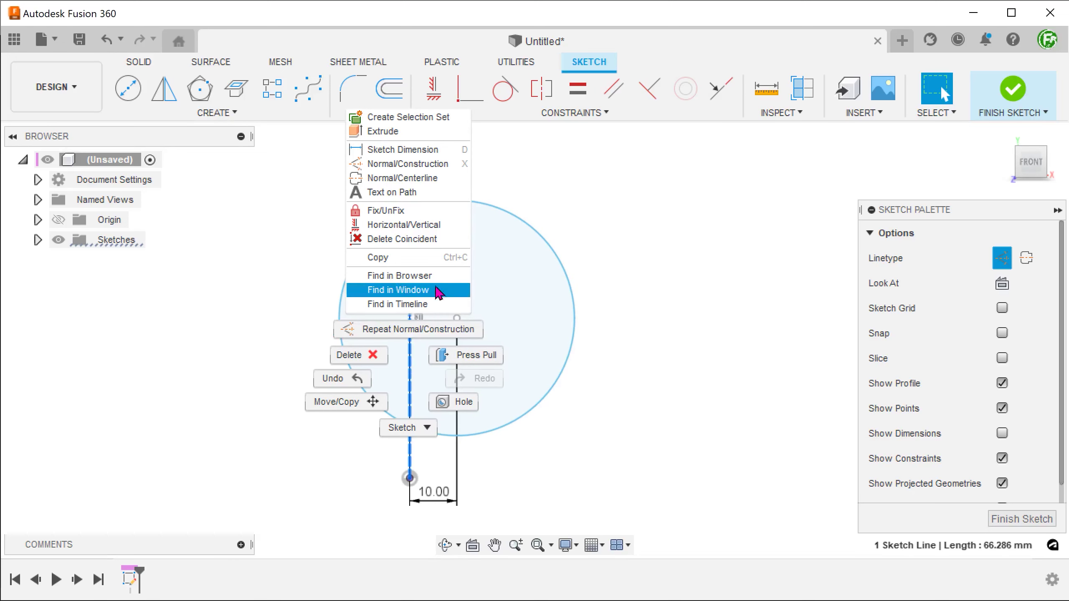
{"action": "left_click", "coordinate": [453, 182]}
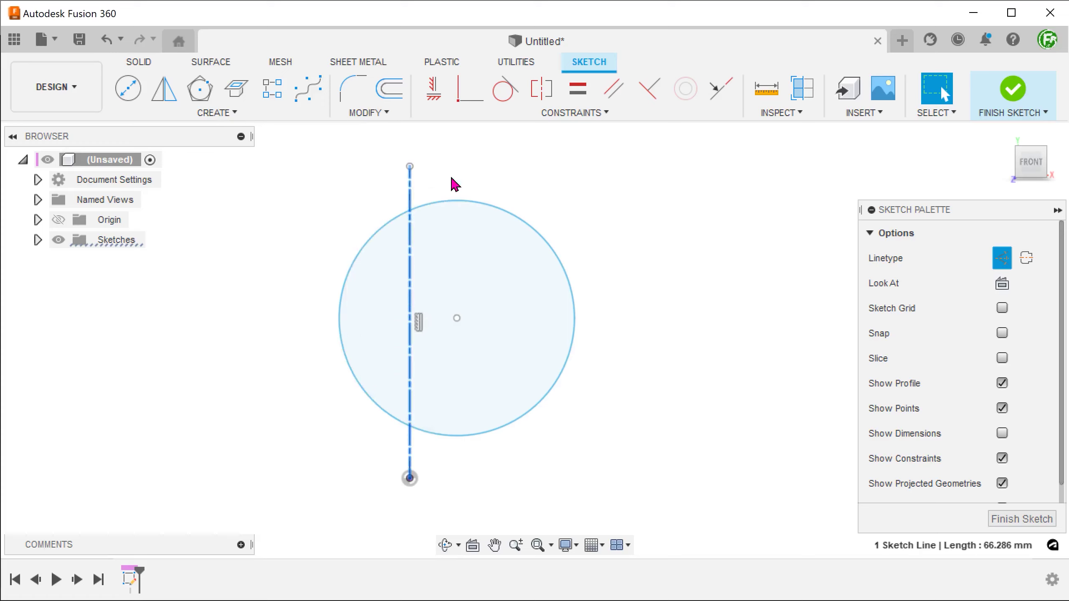
{"action": "left_click", "coordinate": [230, 221]}
{"action": "left_click", "coordinate": [369, 318]}
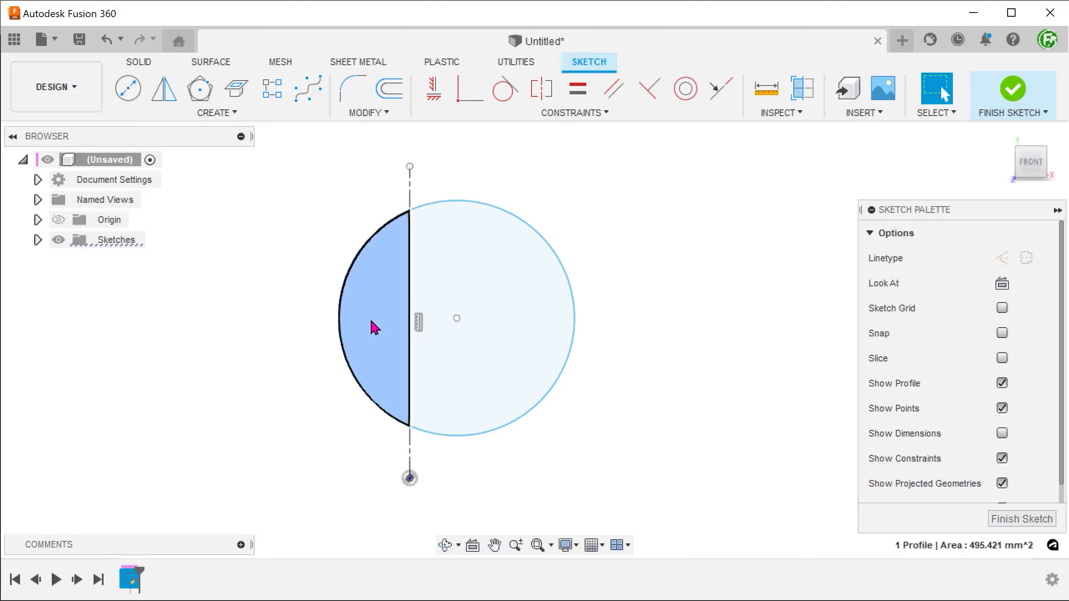
{"action": "left_click", "coordinate": [488, 340]}
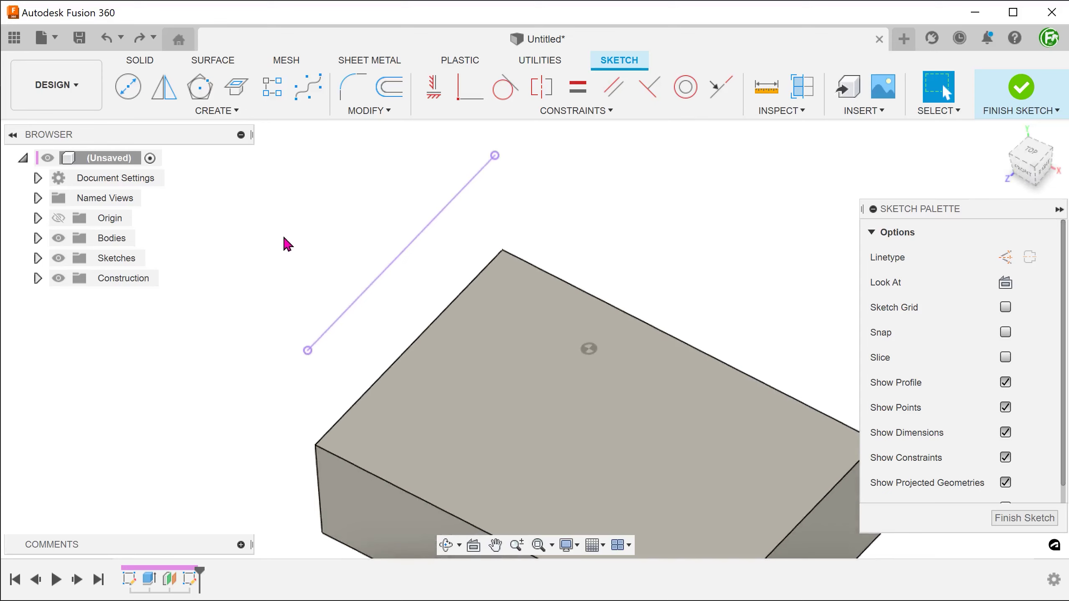
- Set the slanted line beside the box to construction linetype with X
{"action": "left_click", "coordinate": [345, 307]}
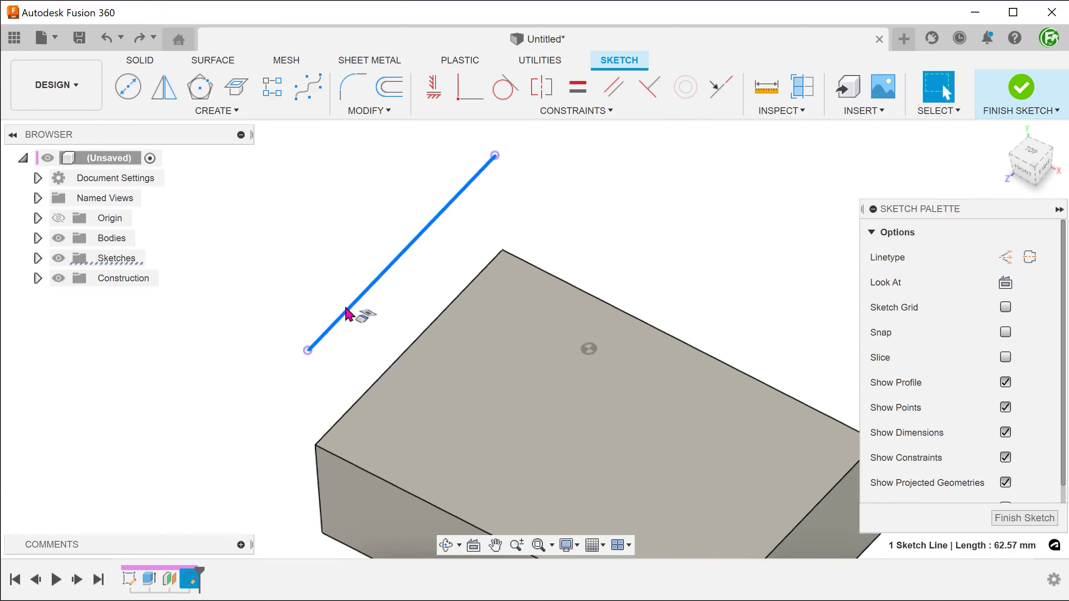
{"action": "key", "text": "x"}
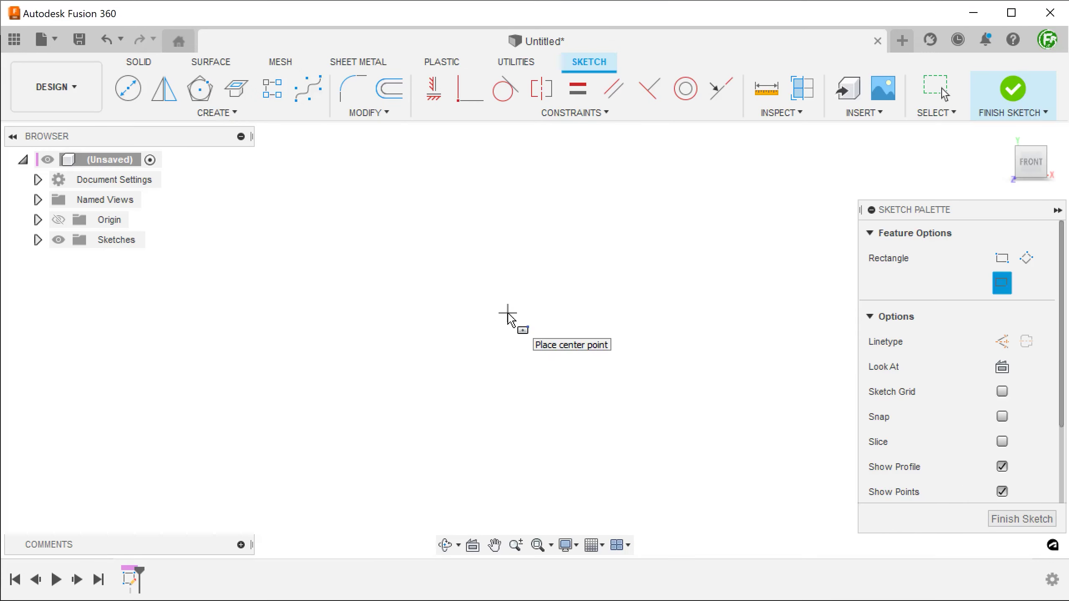
- Draw a center-point rectangle near the middle of the canvas
{"action": "left_click", "coordinate": [508, 313]}
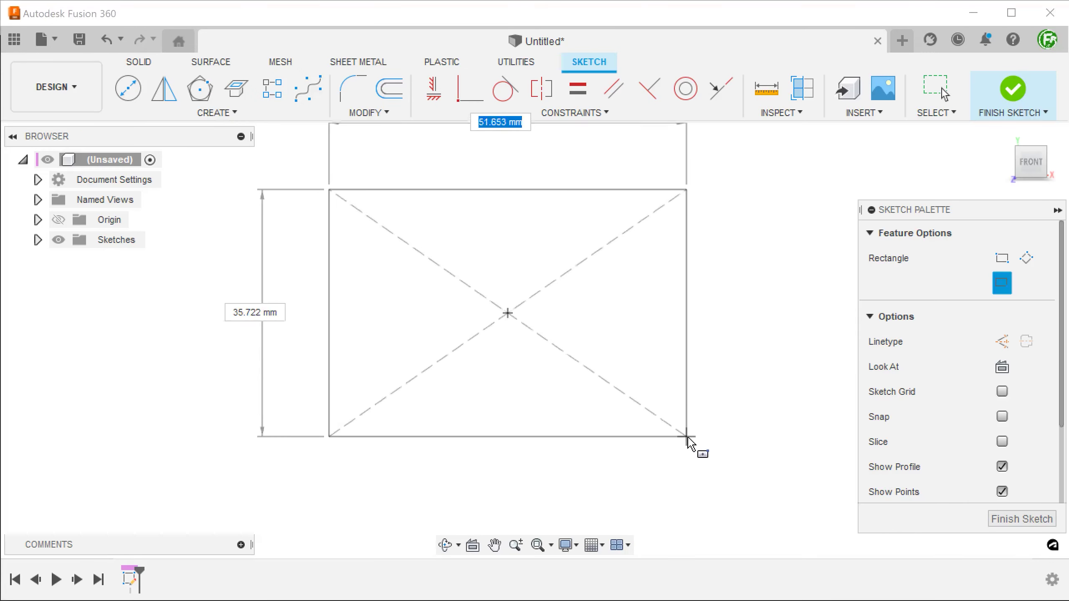
{"action": "left_click", "coordinate": [708, 446]}
{"action": "key", "text": "Escape"}
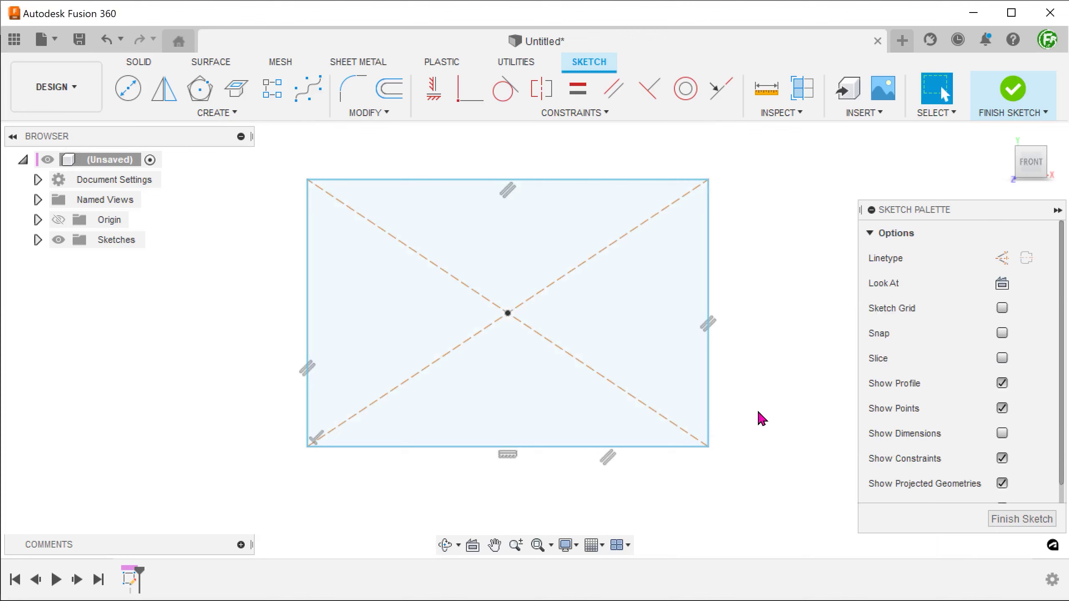
- Toggle the bottom-left to top-right diagonal to solid and back to construction
{"action": "left_click", "coordinate": [443, 359]}
{"action": "key", "text": "x"}
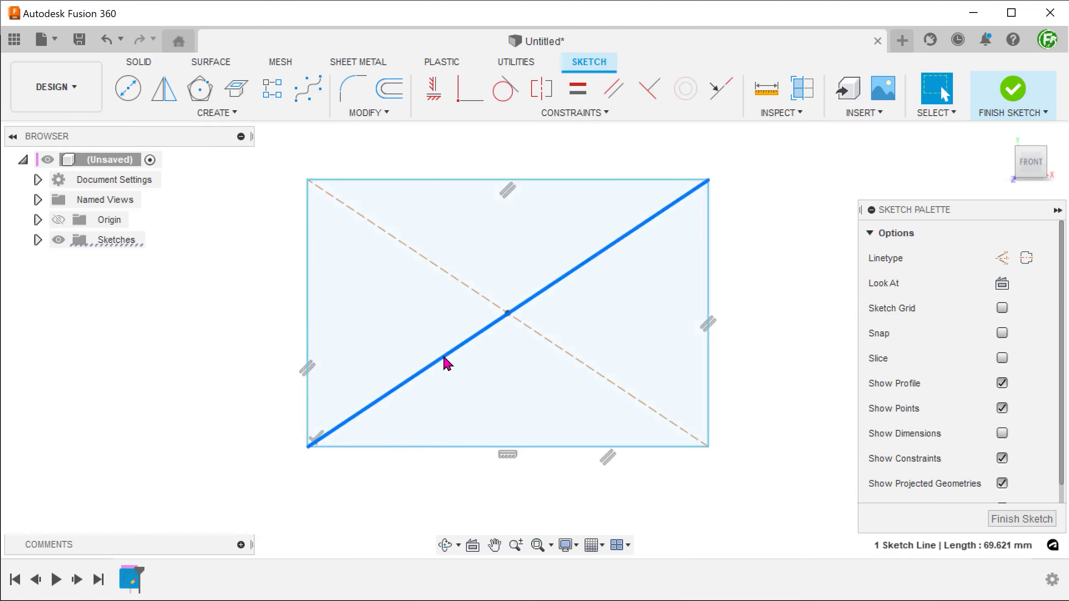
{"action": "key", "text": "x"}
{"action": "key", "text": "x"}
{"action": "key", "text": "x"}
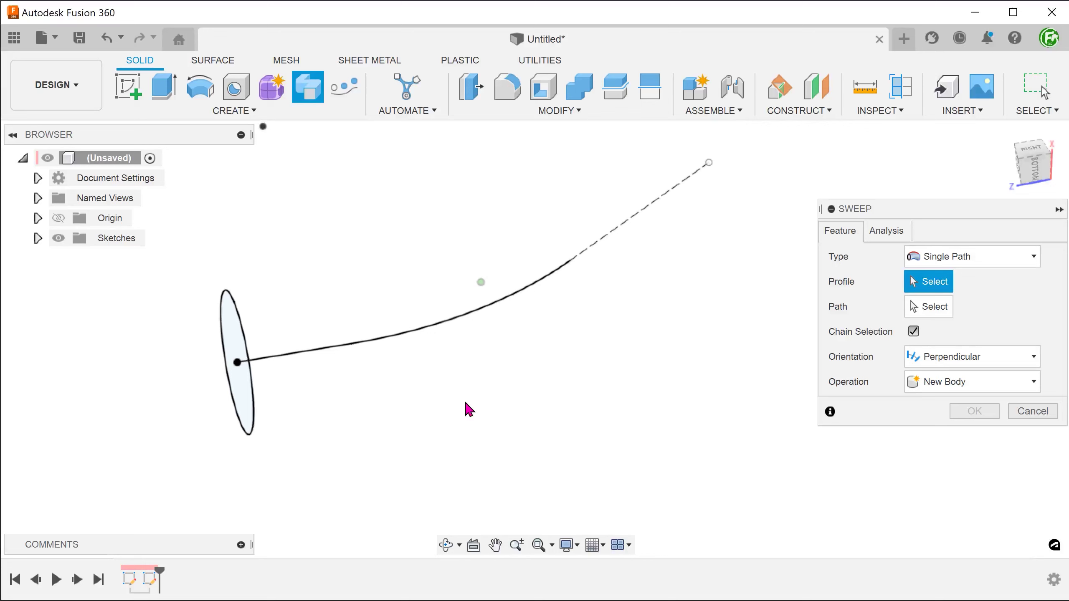
- Choose the ellipse as the Sweep profile and the curve as its path
{"action": "left_click", "coordinate": [250, 400]}
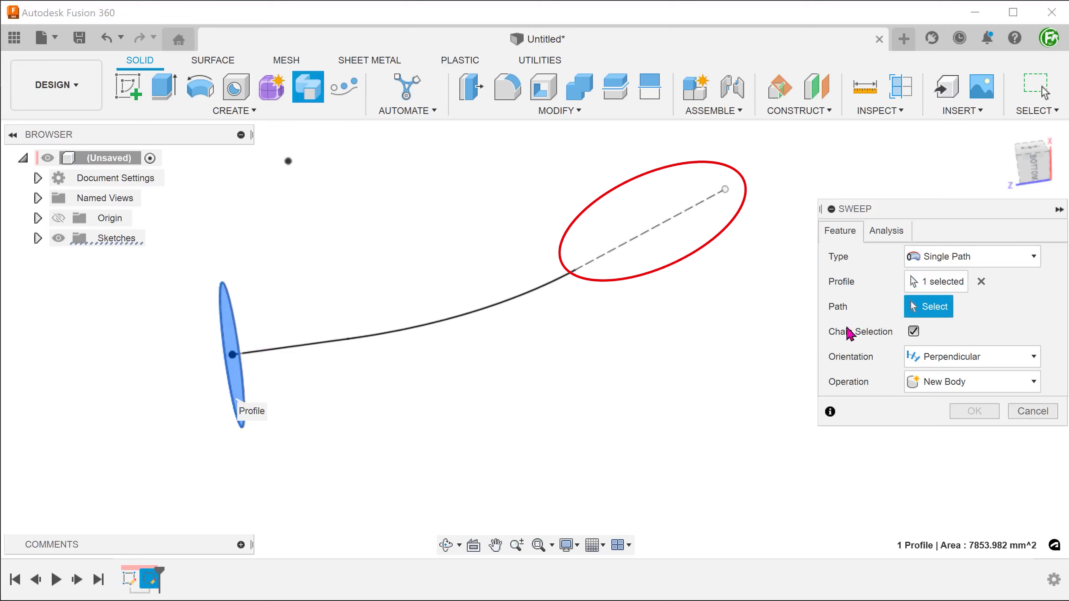
{"action": "left_click", "coordinate": [353, 346]}
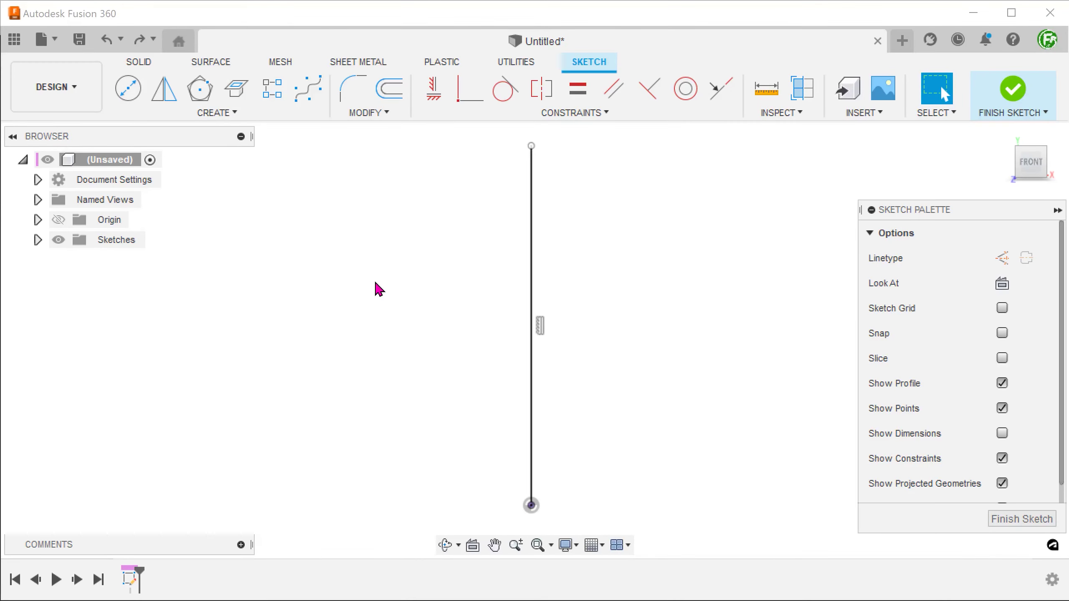
- Set the 55.05 mm vertical line to Normal/Centerline from its context menu
{"action": "left_click", "coordinate": [531, 276]}
{"action": "right_click", "coordinate": [532, 280]}
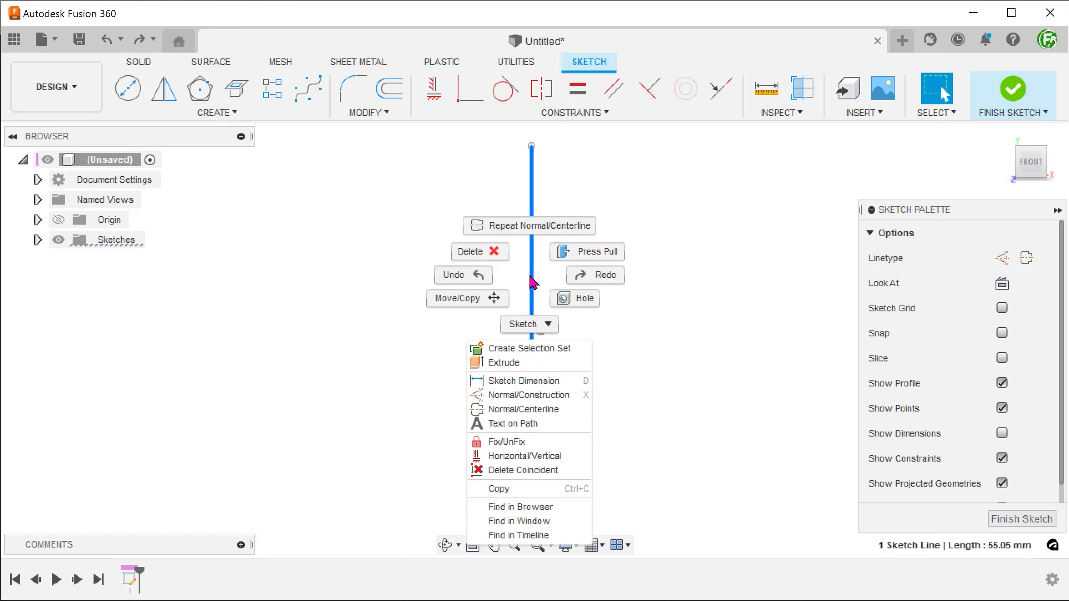
{"action": "left_click", "coordinate": [569, 413]}
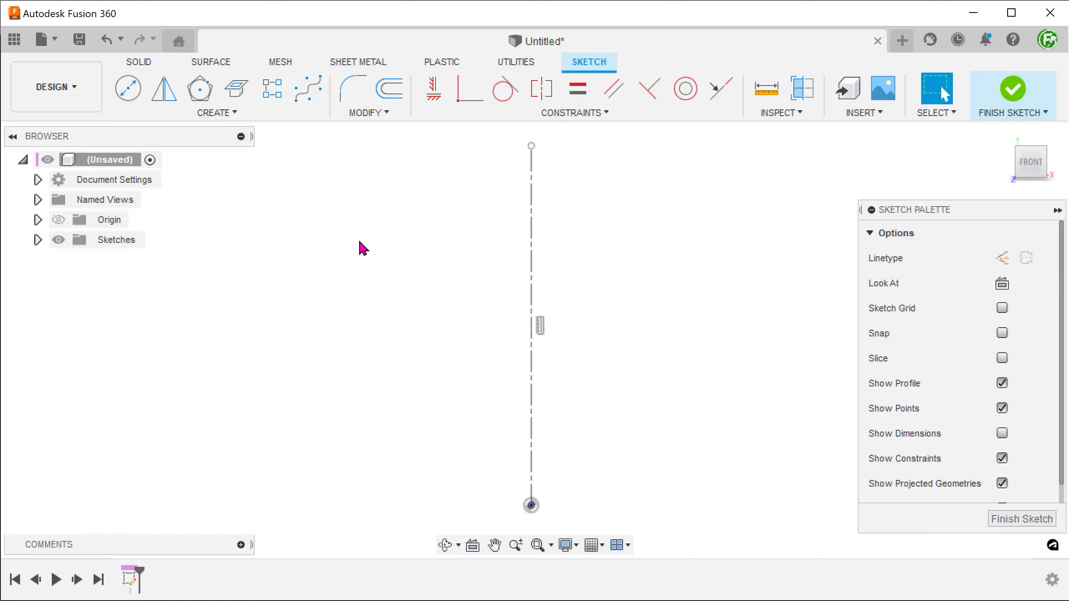
- Draw three lines from the centerline's top out, down and back to close a four-sided profile
{"action": "key", "text": "l"}
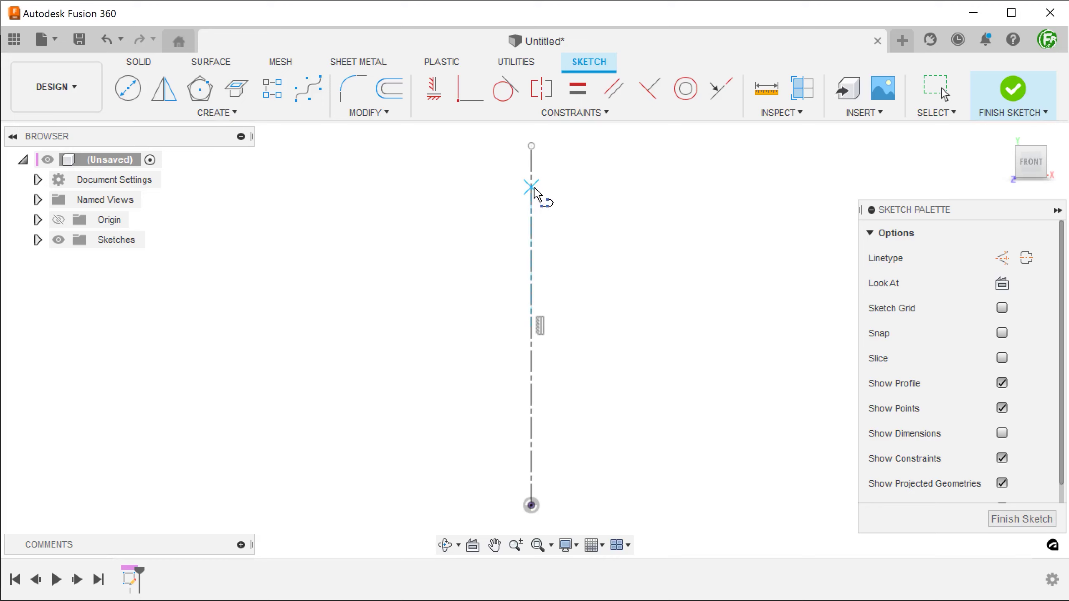
{"action": "left_click_drag", "start_coordinate": [531, 188], "coordinate": [425, 235]}
{"action": "left_click", "coordinate": [425, 235]}
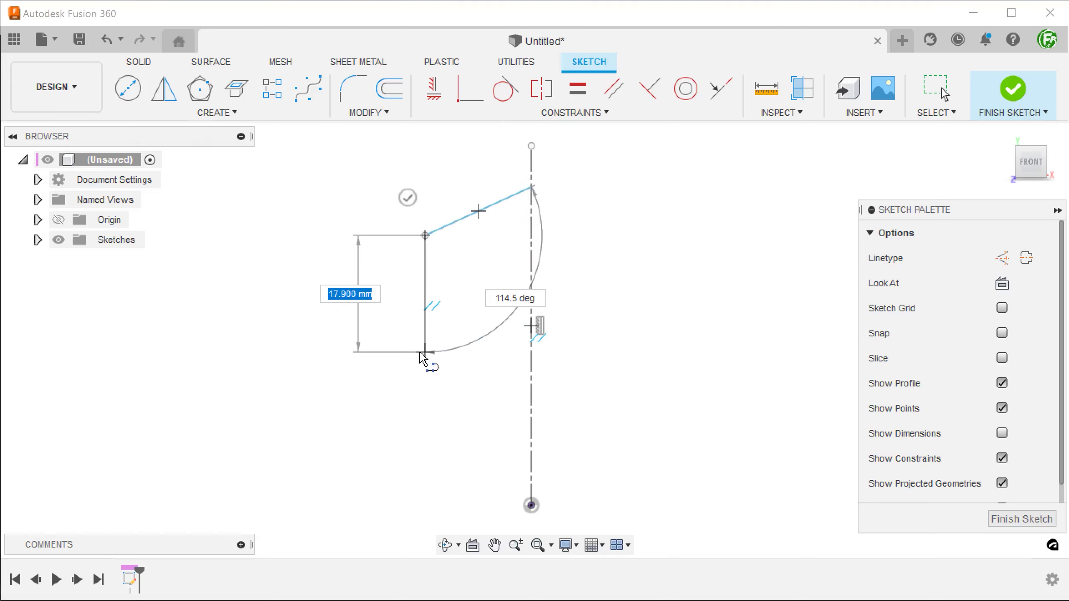
{"action": "left_click", "coordinate": [425, 352]}
{"action": "left_click", "coordinate": [531, 472]}
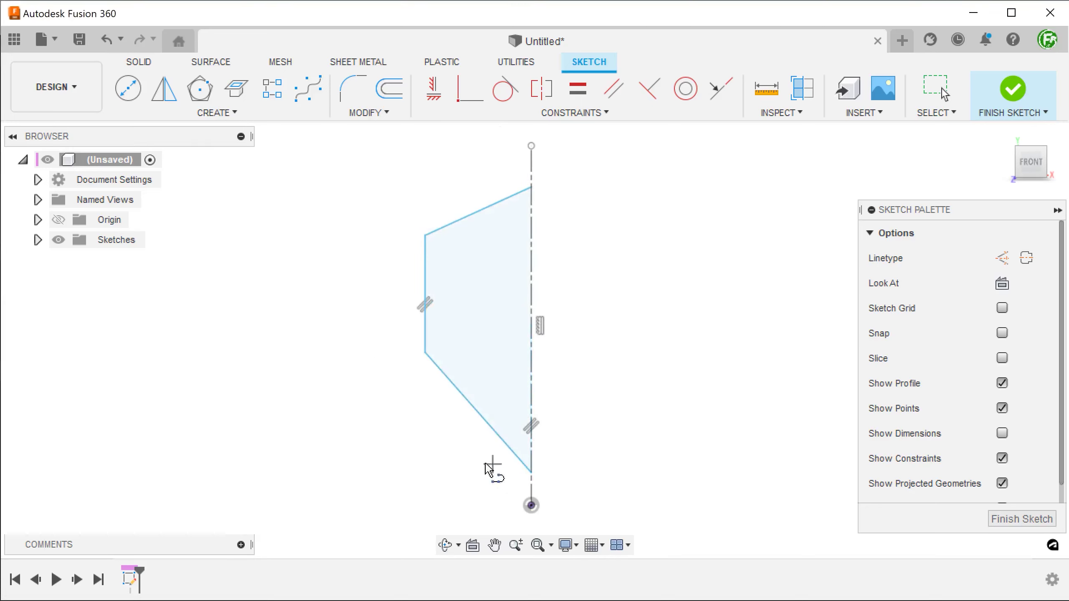
{"action": "key", "text": "Escape"}
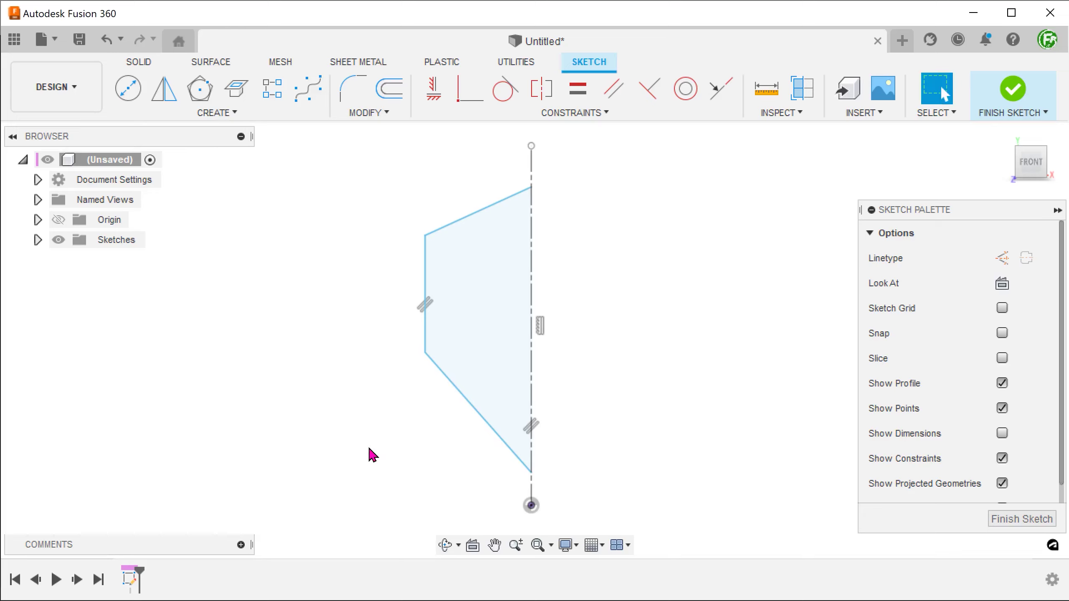
- Mirror the top, left and bottom lines across the centerline
{"action": "left_click", "coordinate": [165, 99]}
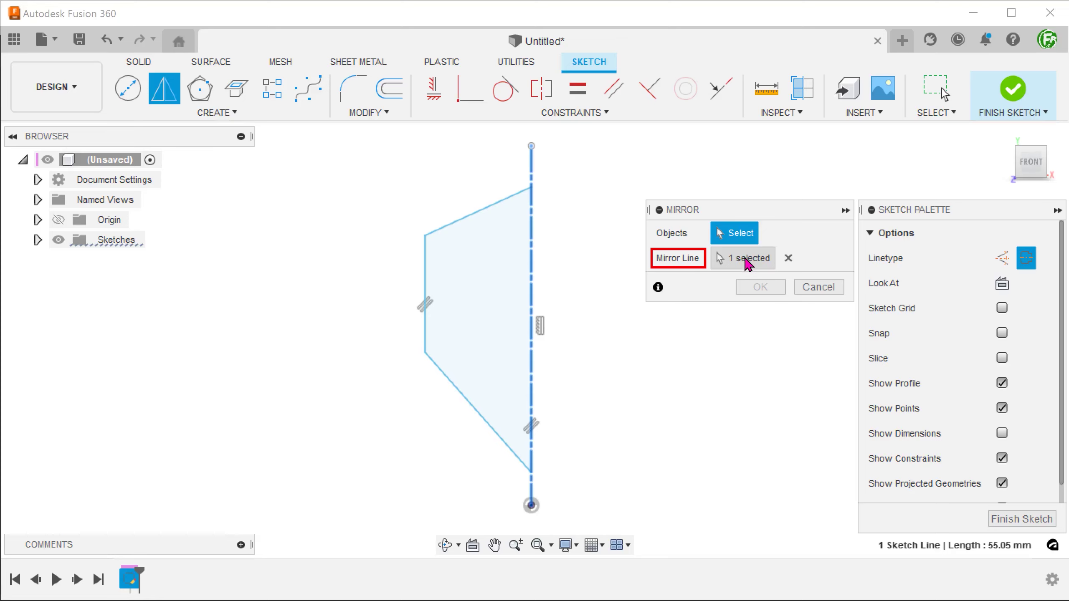
{"action": "left_click", "coordinate": [463, 219]}
{"action": "left_click", "coordinate": [425, 274]}
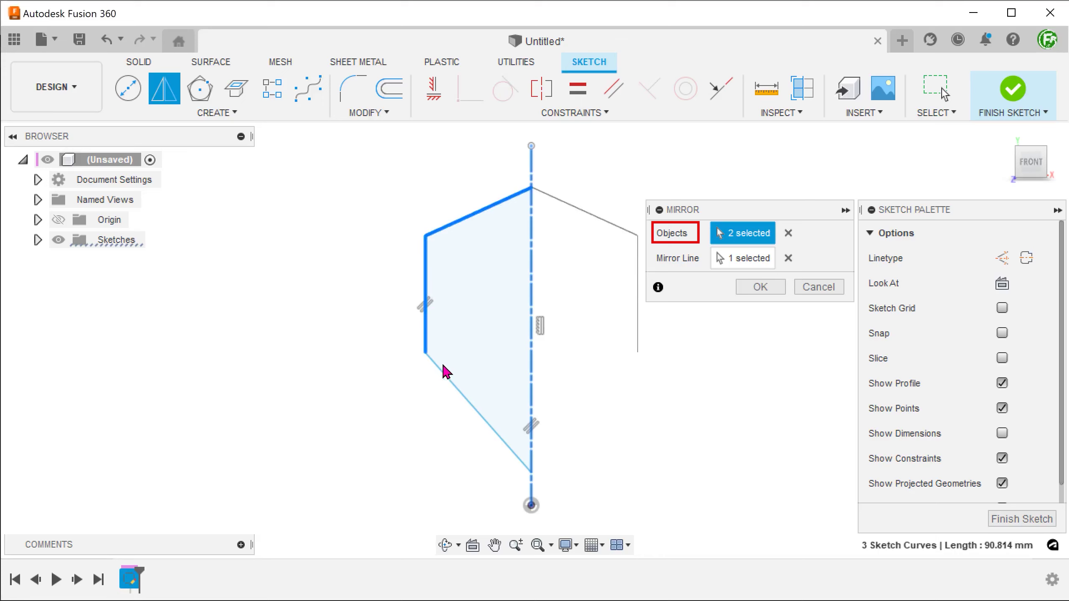
{"action": "left_click", "coordinate": [447, 376]}
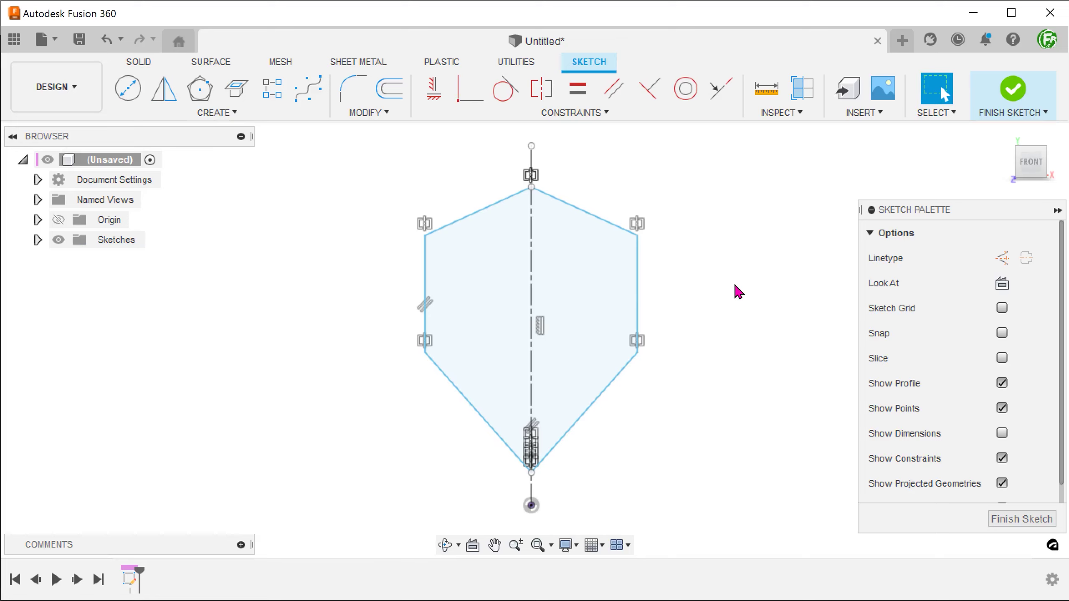
- Select the right and left halves to check the two 500.805 mm² profiles
{"action": "left_click", "coordinate": [593, 293]}
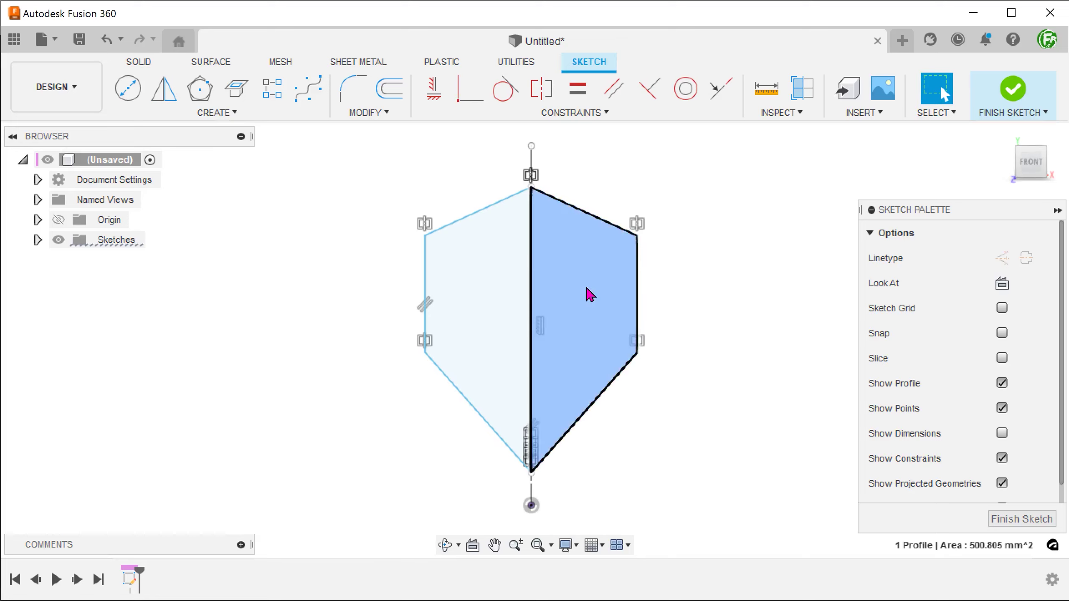
{"action": "left_click", "coordinate": [477, 289]}
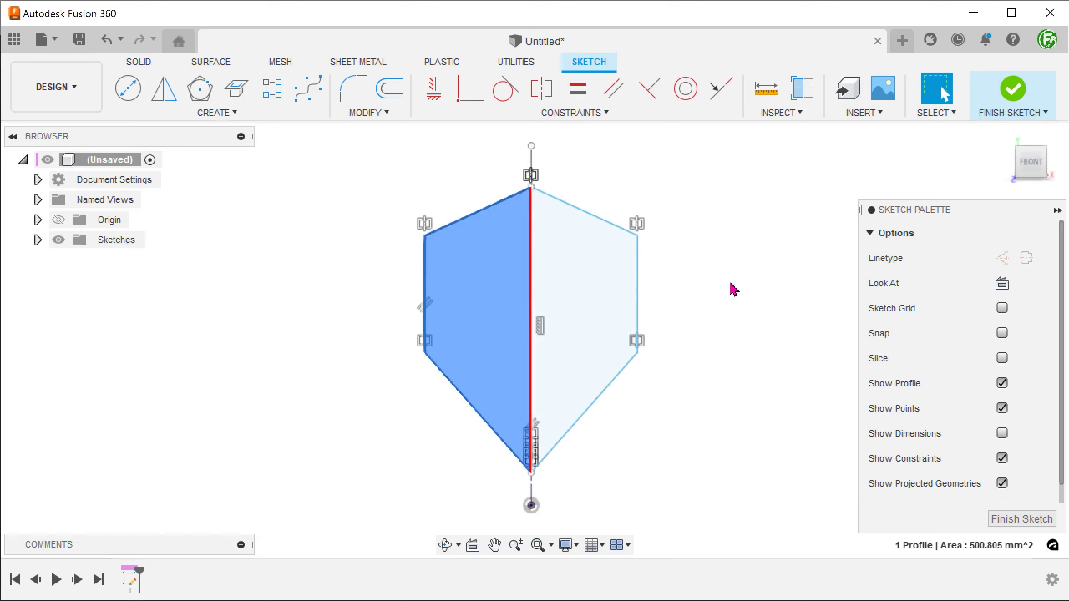
{"action": "key", "text": "x"}
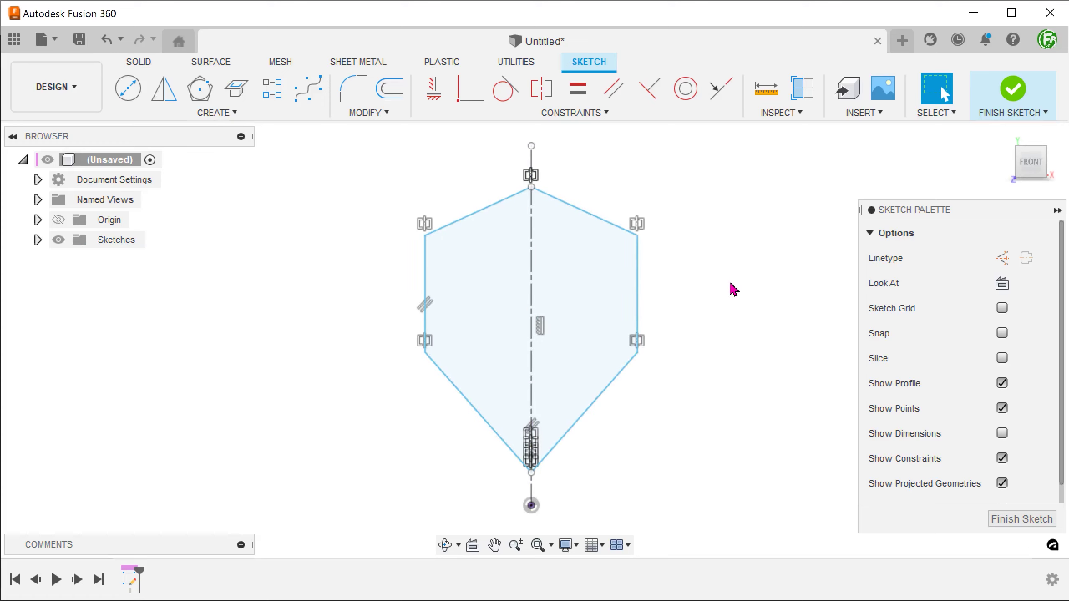
- Switch the centre line to construction, then delete the hexagon profile, keeping only the vertical centerline
{"action": "right_click", "coordinate": [532, 278]}
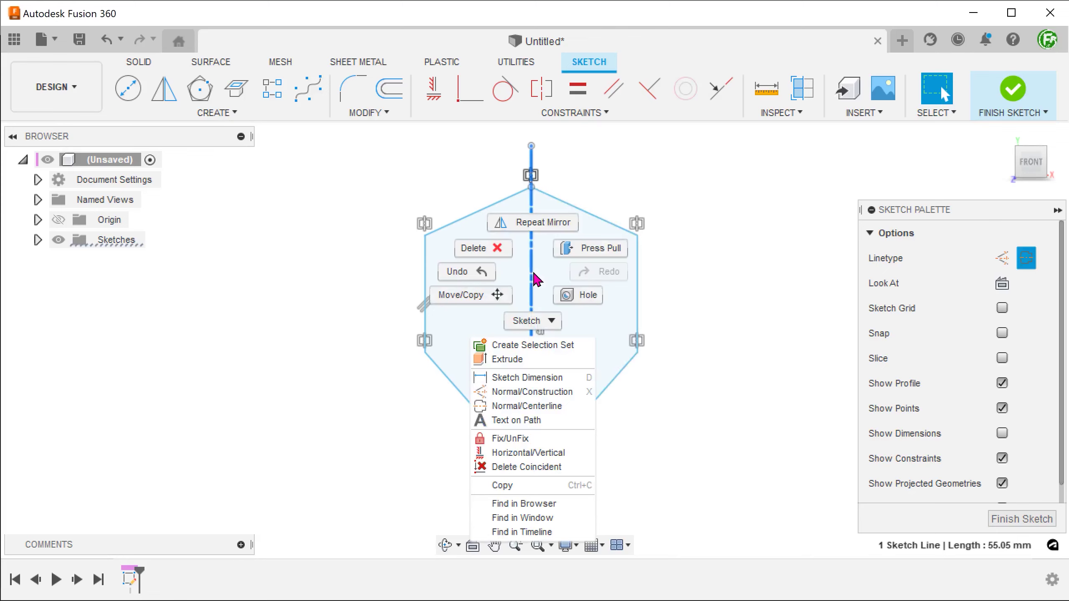
{"action": "left_click", "coordinate": [574, 392]}
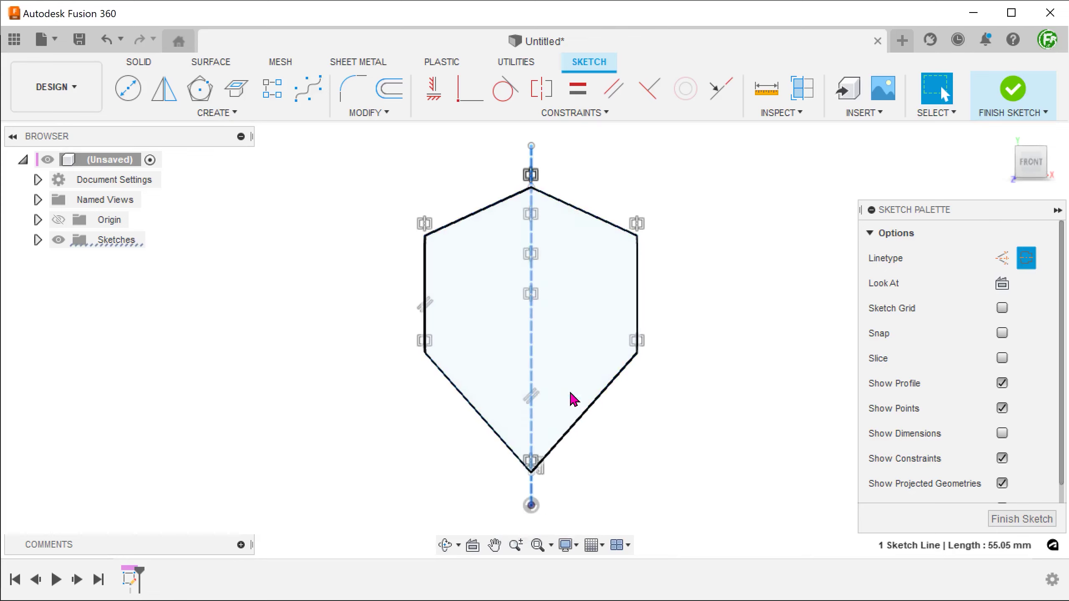
{"action": "left_click", "coordinate": [683, 427]}
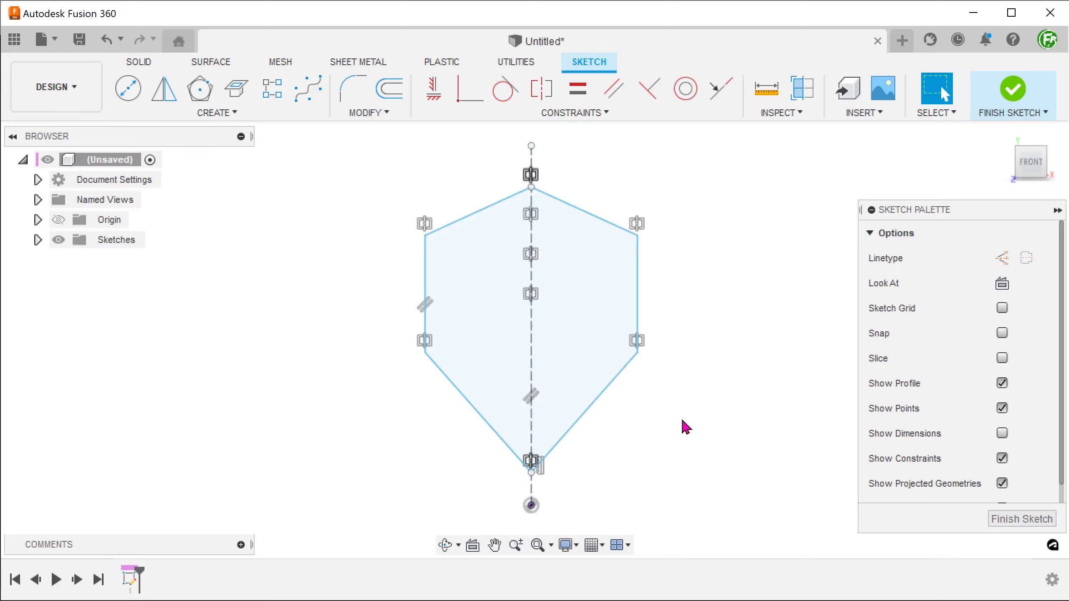
{"action": "left_click", "coordinate": [582, 345]}
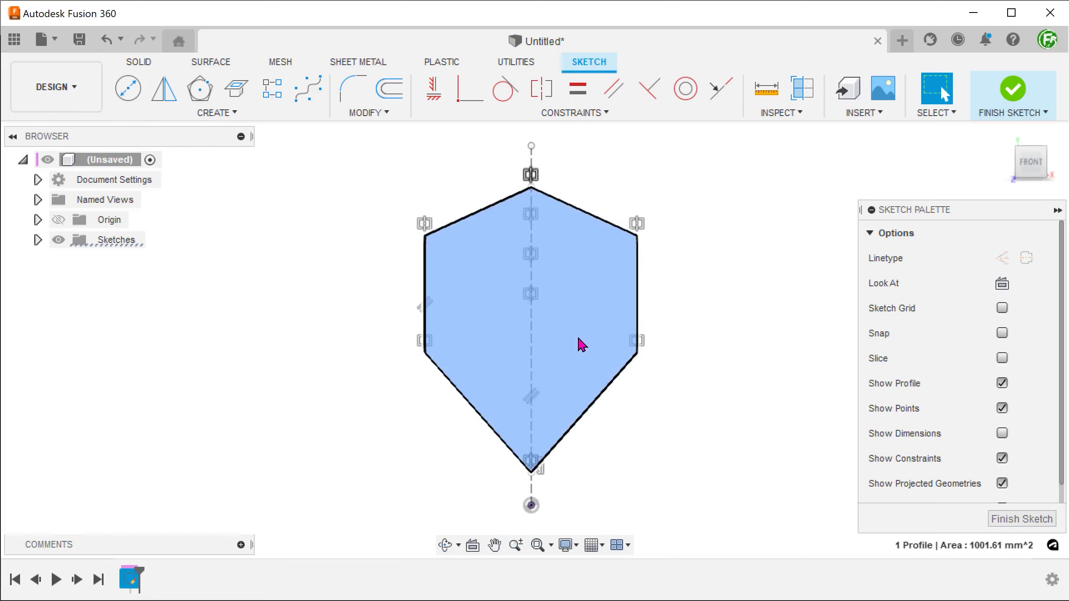
{"action": "key", "text": "Delete"}
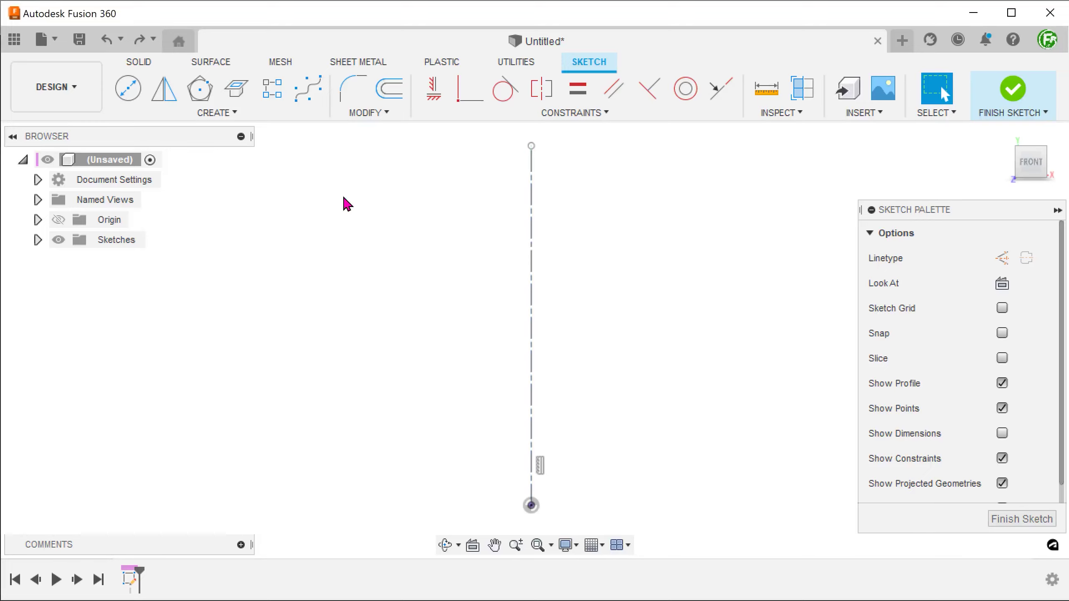
- Draw a closed, notched half-profile of connected lines left of the centerline, confirming a single 643.894 mm² profile
{"action": "key", "text": "l"}
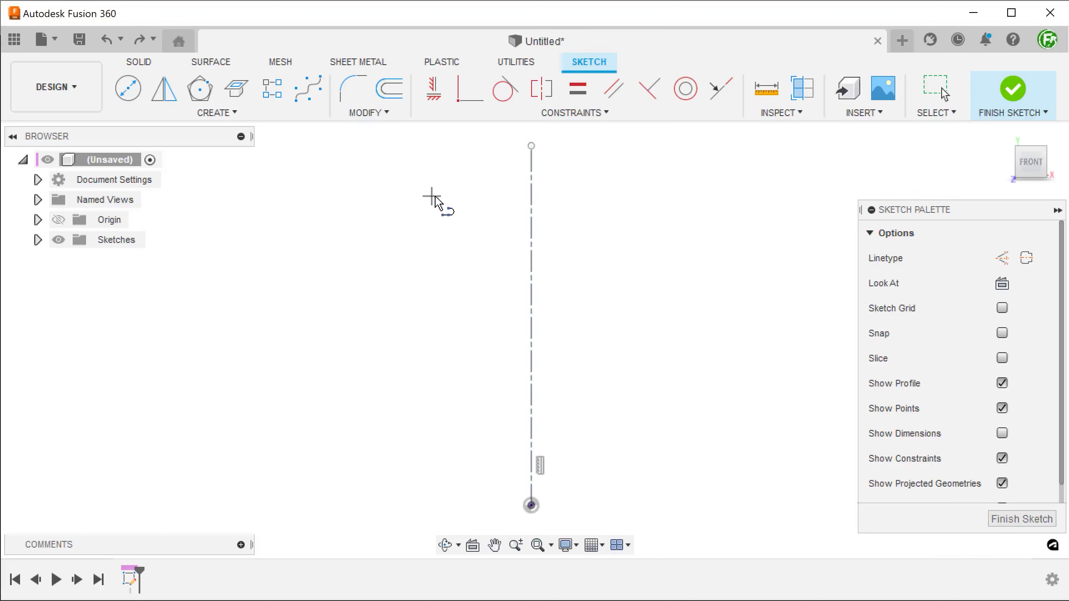
{"action": "left_click", "coordinate": [531, 189]}
{"action": "left_click", "coordinate": [415, 223]}
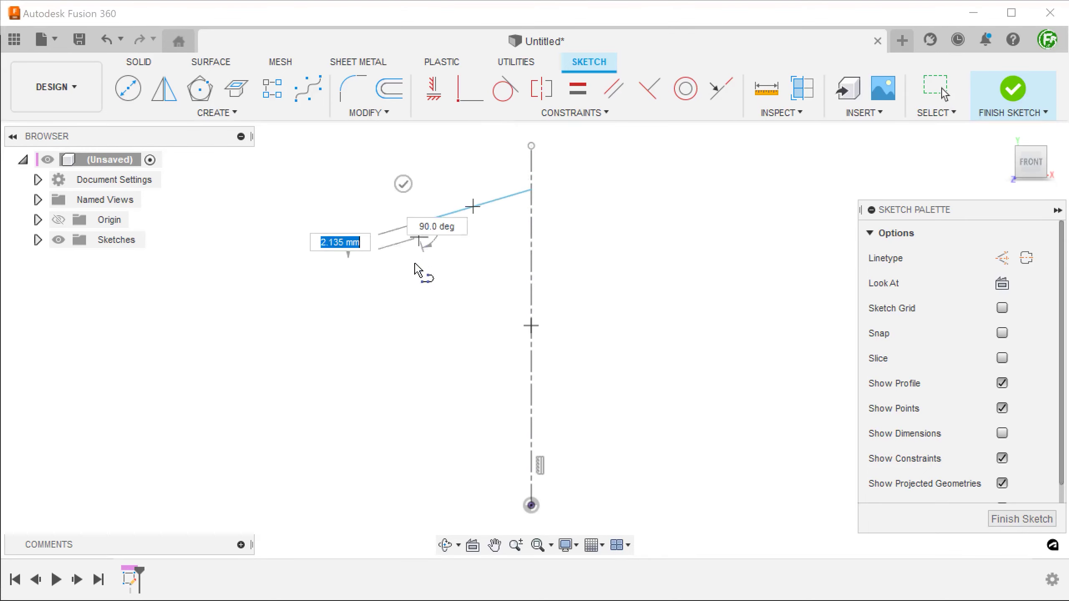
{"action": "left_click", "coordinate": [415, 288]}
{"action": "left_click", "coordinate": [472, 312]}
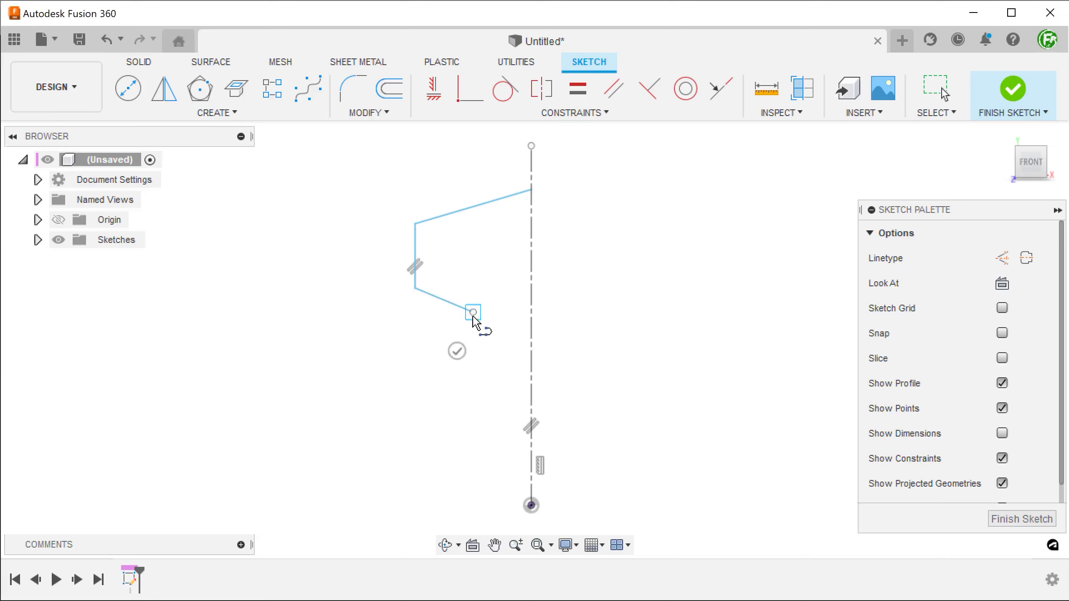
{"action": "left_click", "coordinate": [369, 386]}
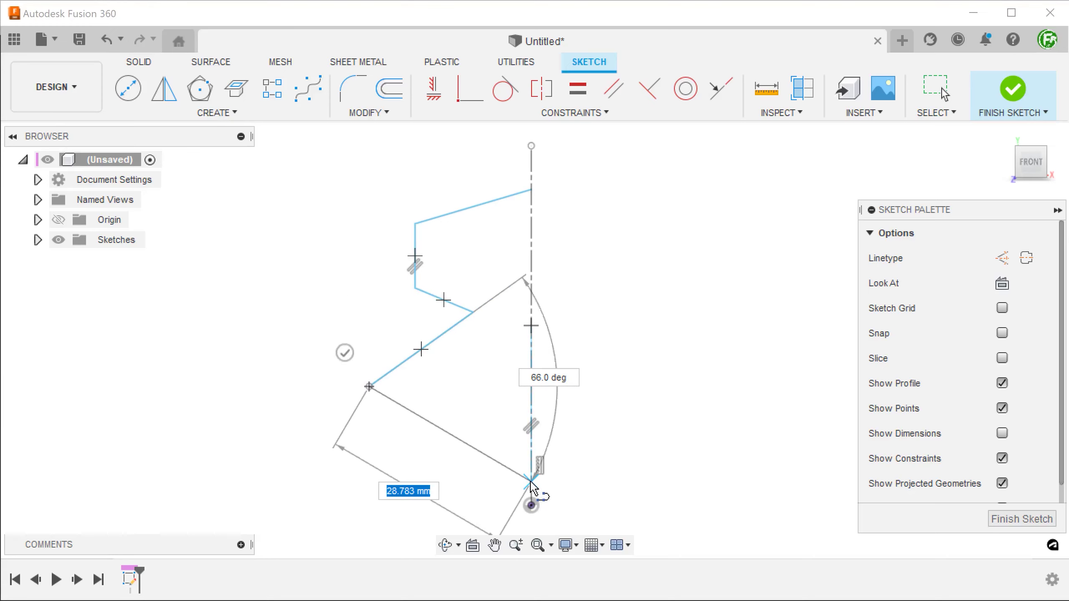
{"action": "left_click", "coordinate": [531, 480]}
{"action": "key", "text": "Escape"}
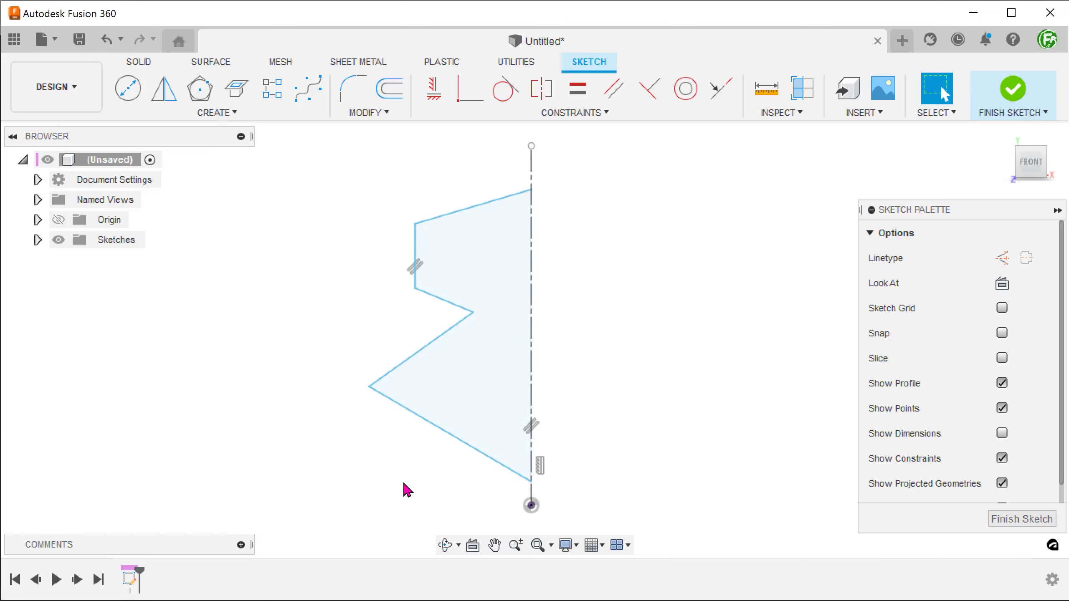
{"action": "left_click", "coordinate": [475, 388]}
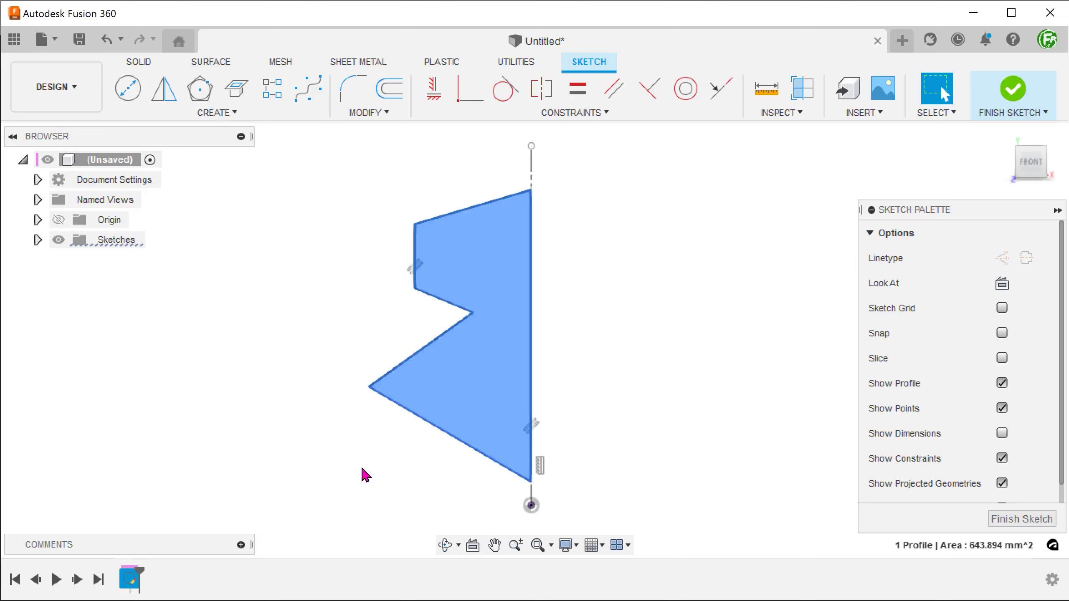
{"action": "key", "text": "Escape"}
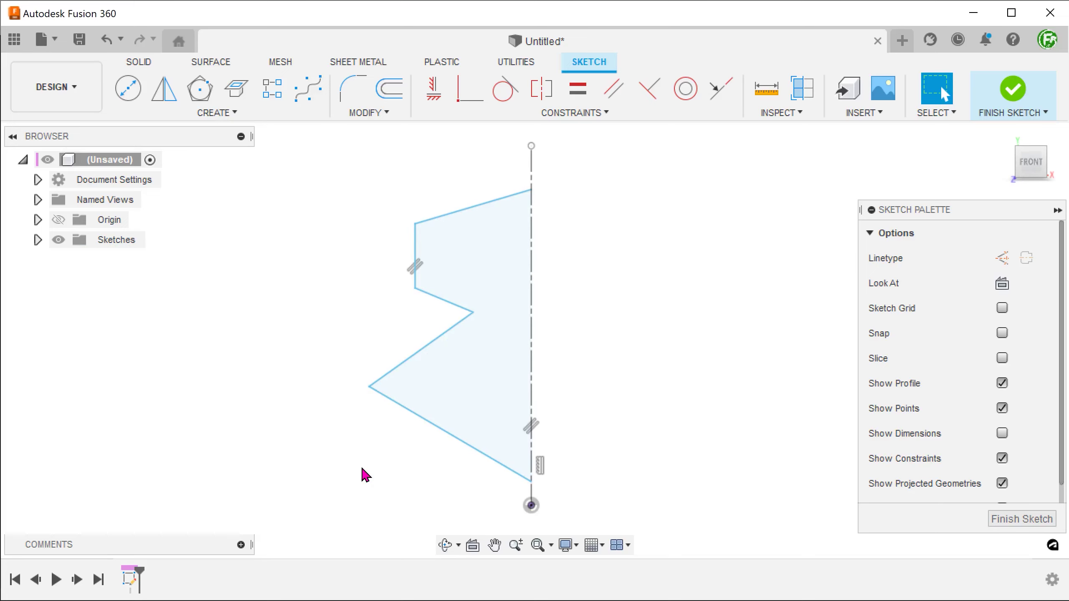
- Finish the sketch and revolve the notched profile 360° around the centerline as a new body
{"action": "left_click", "coordinate": [1013, 90]}
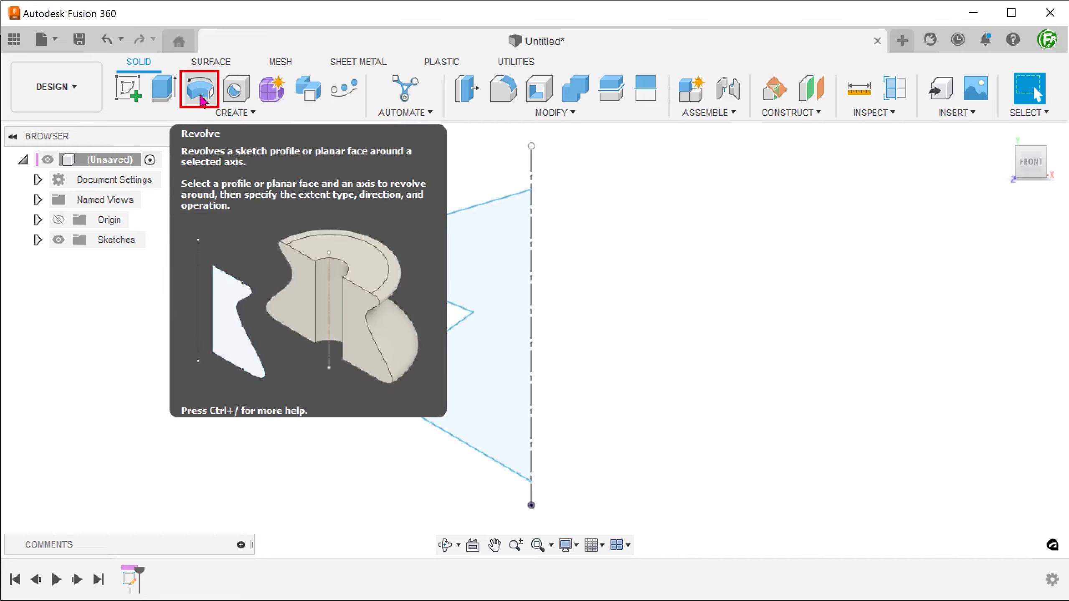
{"action": "left_click", "coordinate": [200, 101]}
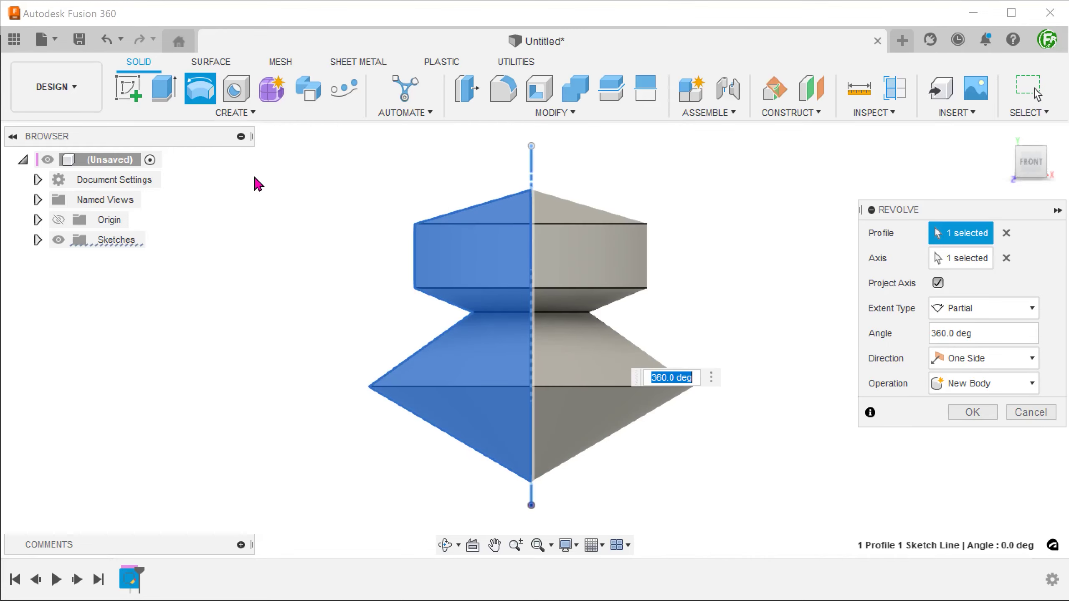